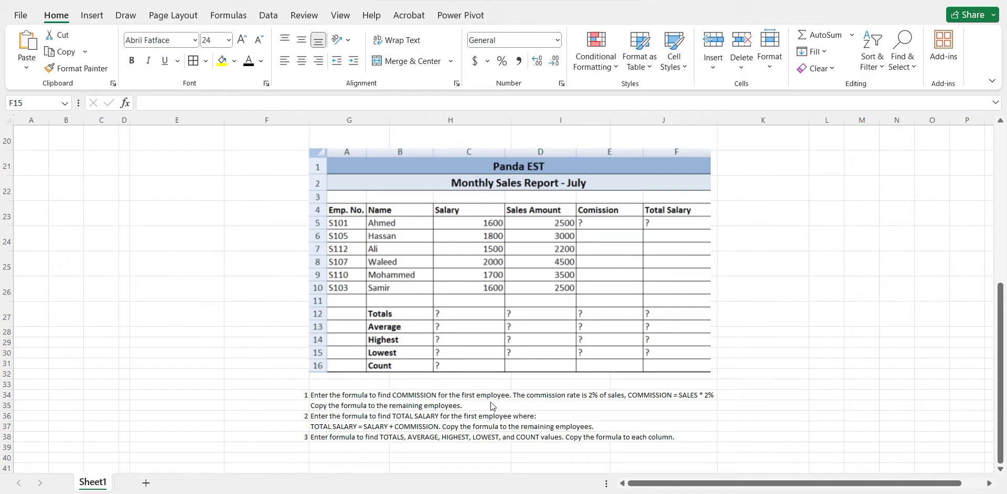
- Review the sample monthly sales report and the commission, total salary and summary formula instructions beneath the employee table
scroll(491, 403, "down", 2)
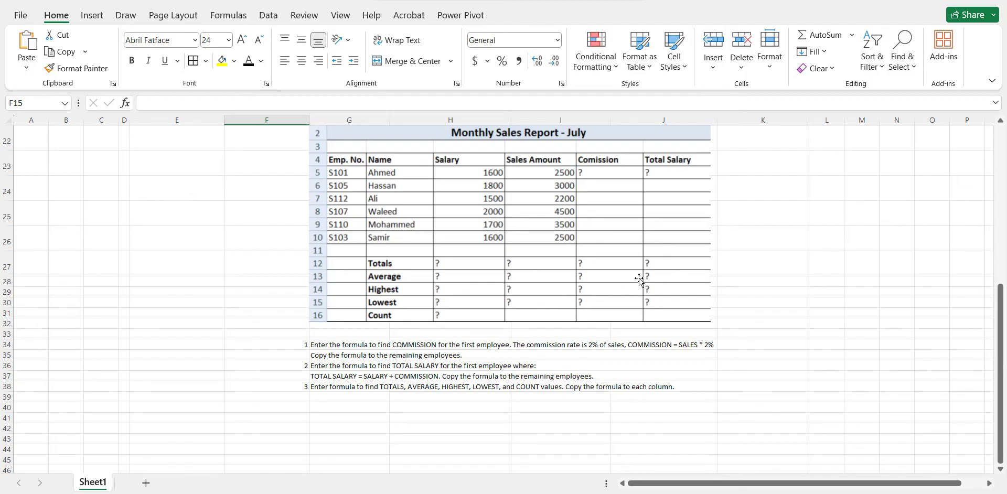
scroll(638, 278, "up", 4)
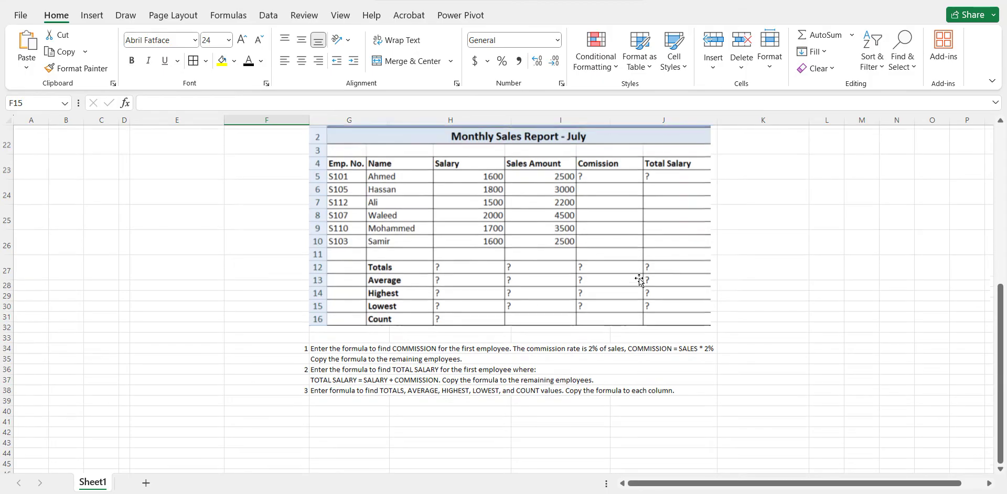
scroll(639, 280, "up", 2)
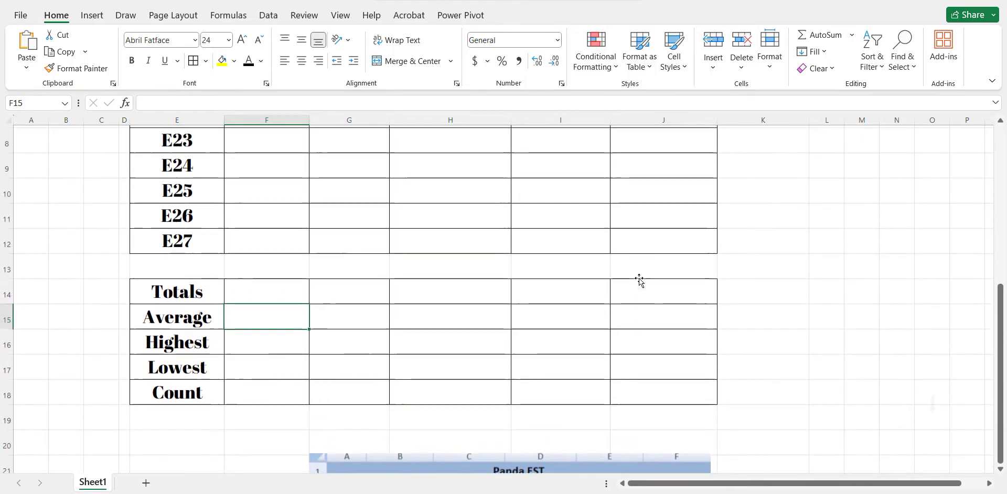
scroll(640, 280, "up", 1)
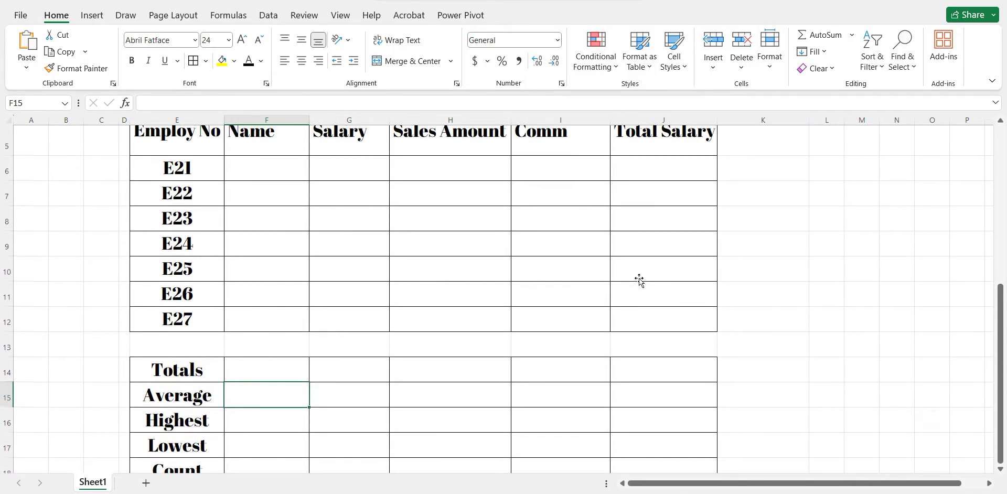
scroll(639, 281, "up", 1)
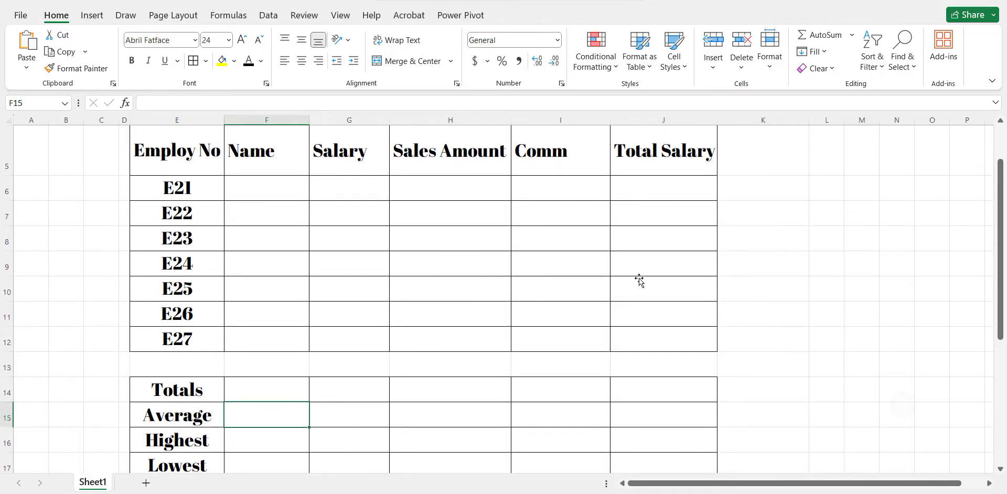
left_click(873, 361)
scroll(639, 280, "down", 3)
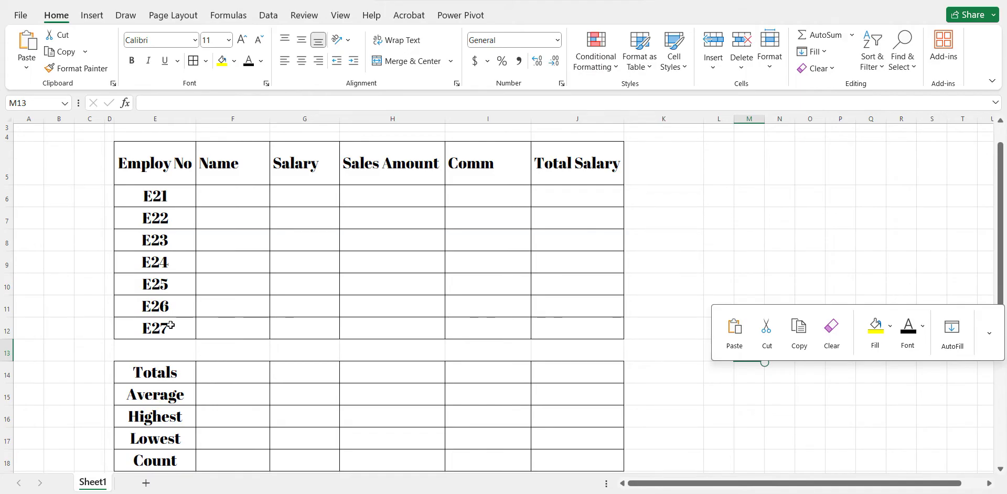
- Fill in the employee's name and a salary of 300,000 for employee number E21
left_click(218, 199)
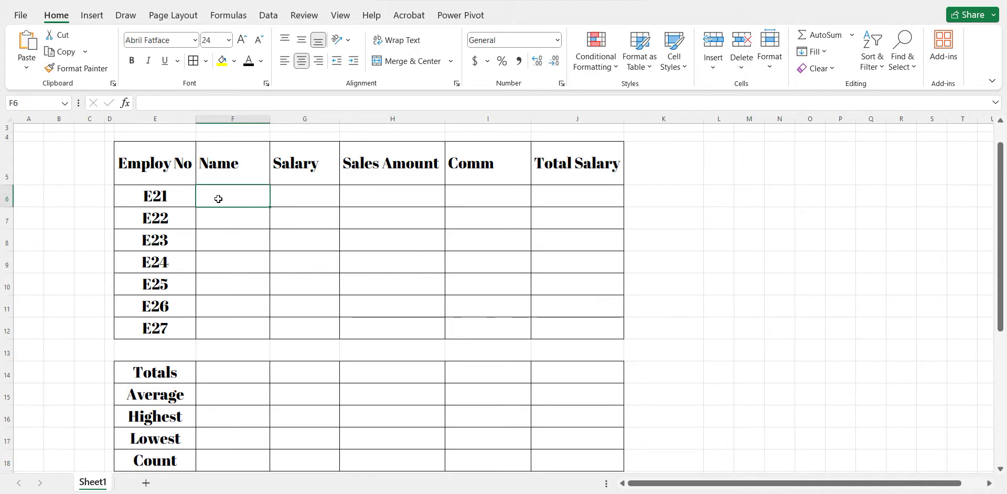
type("An")
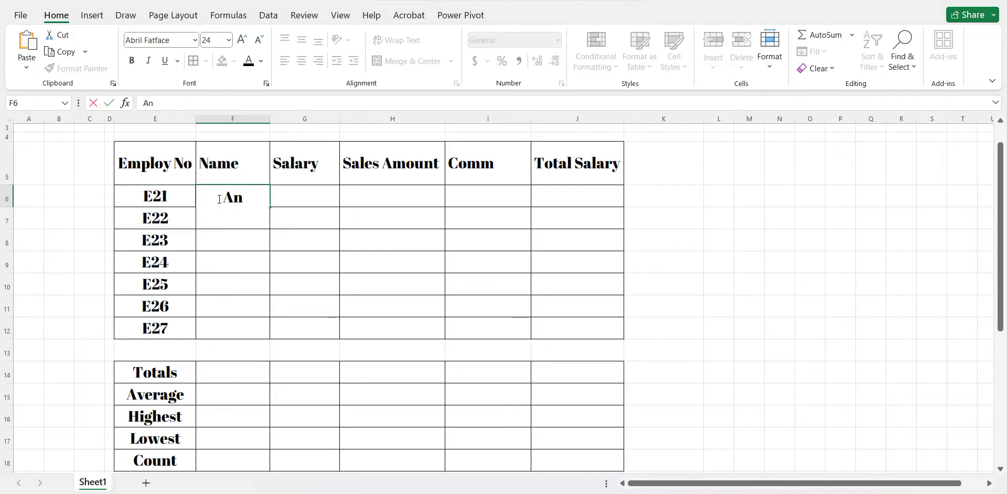
type("na")
left_click(288, 194)
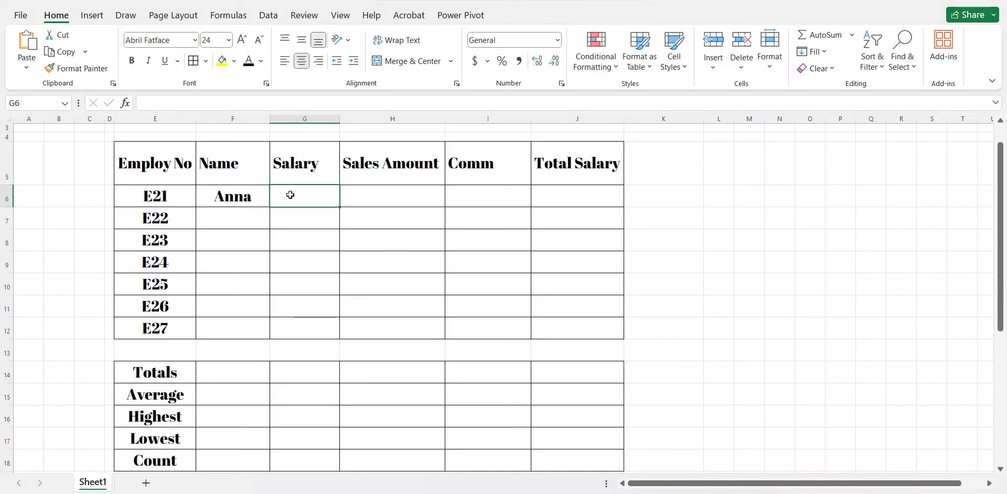
type("30")
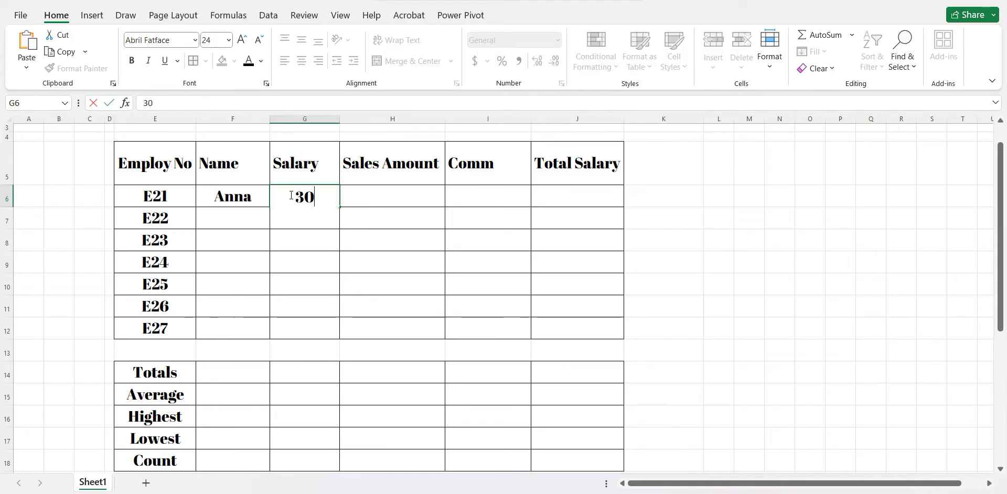
type("0,000")
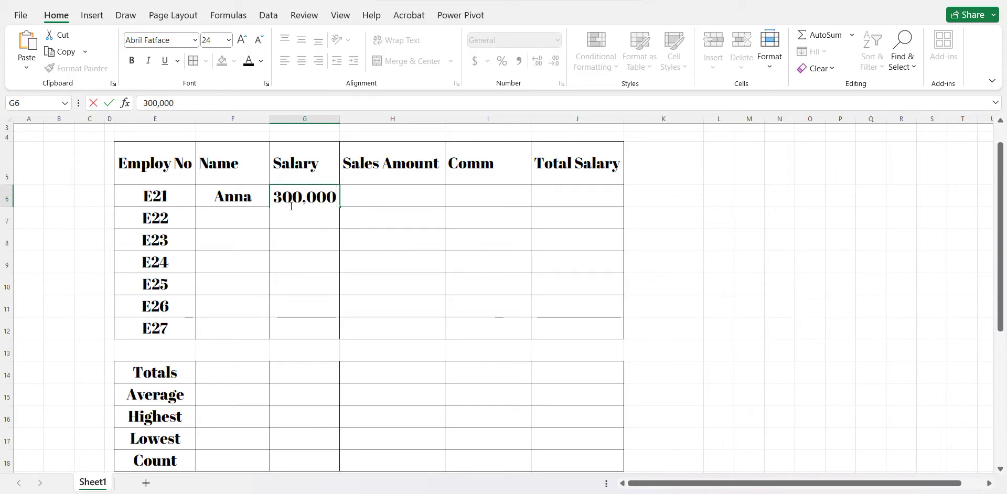
- Fill in the employee's name and a salary of 100,000 for employee number E22
left_click(247, 220)
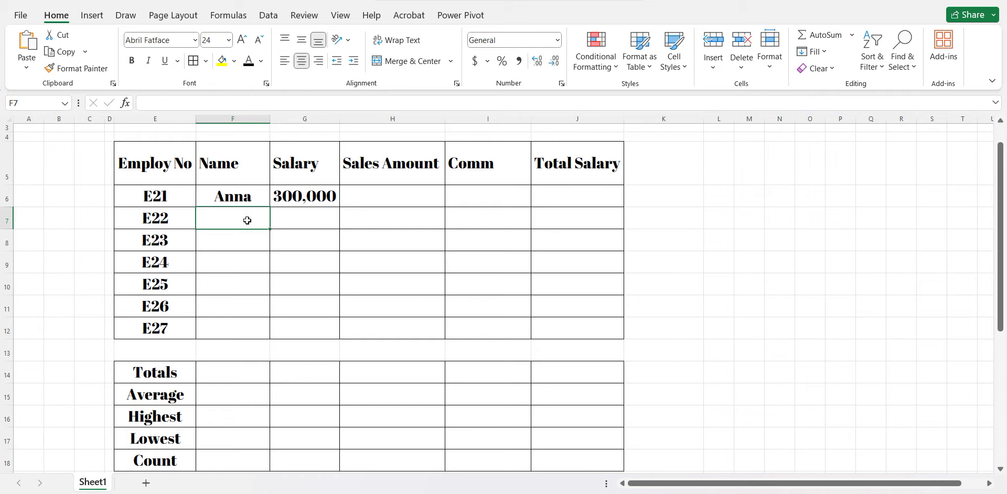
type("James")
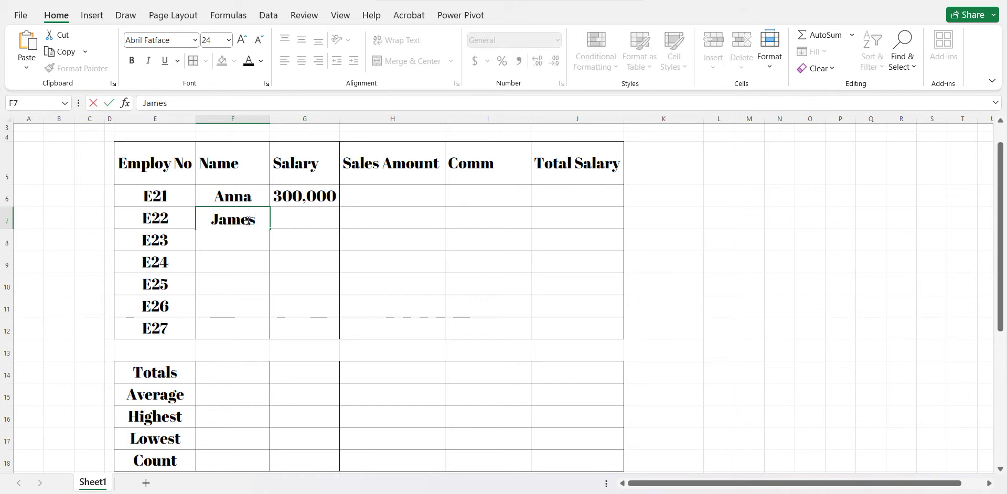
left_click(293, 219)
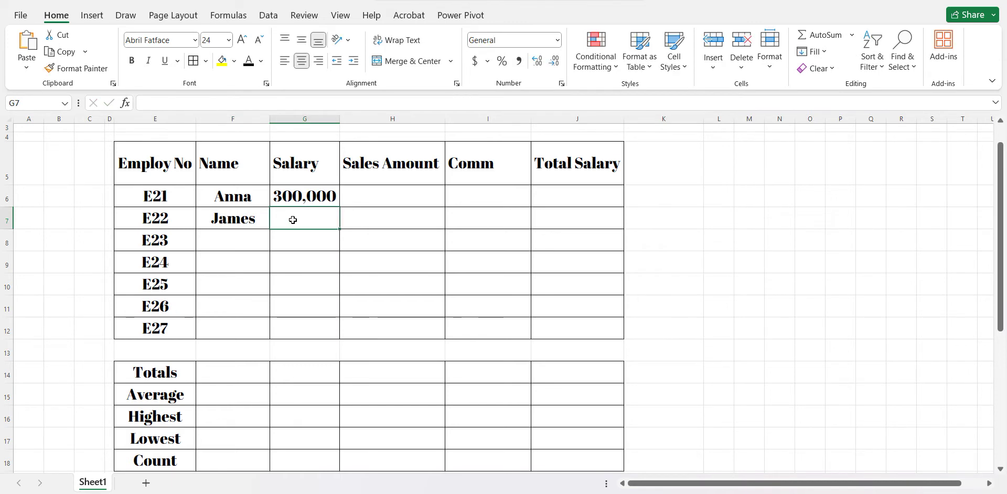
type("100")
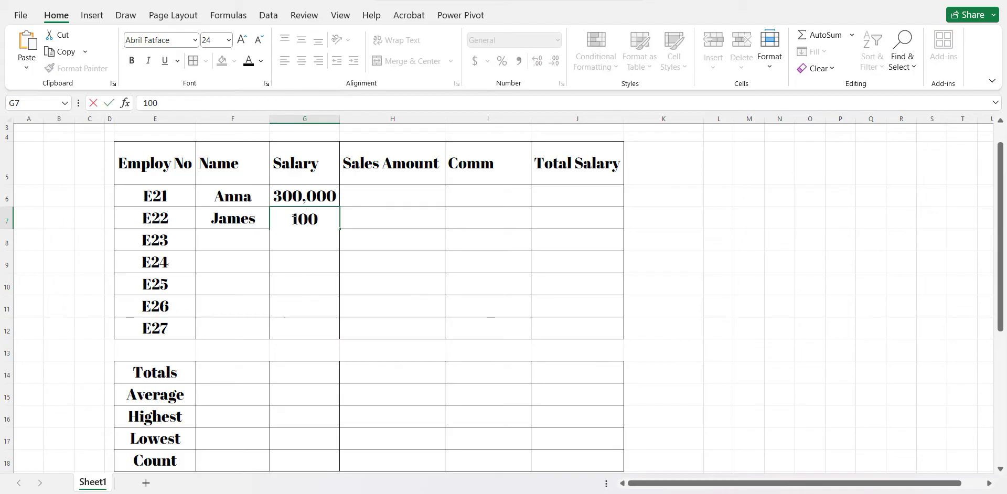
type(",000")
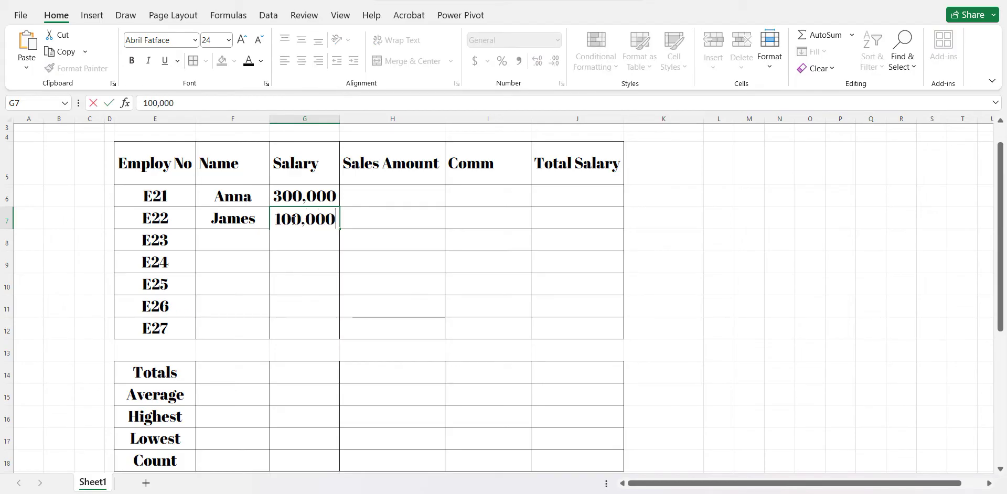
- Fill in the employee's name and a salary of 400,000 for employee number E23
left_click(244, 239)
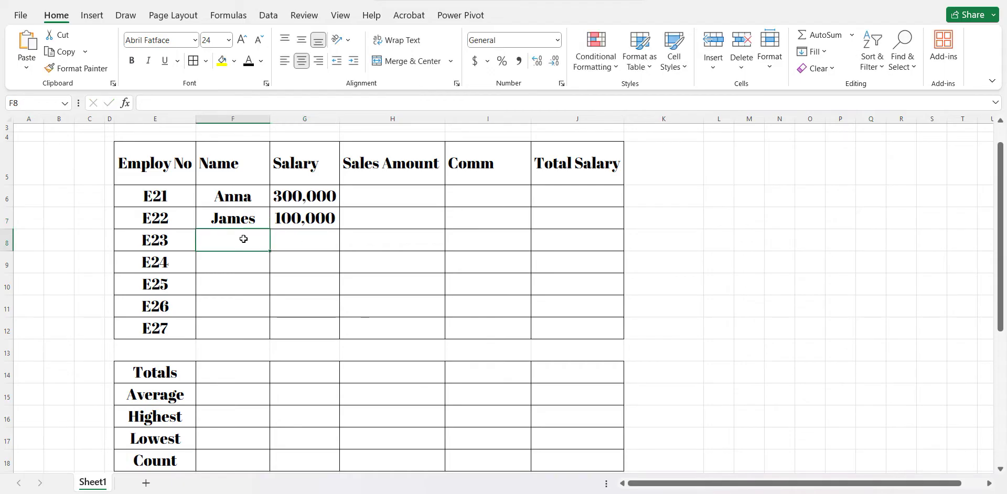
type("Amina")
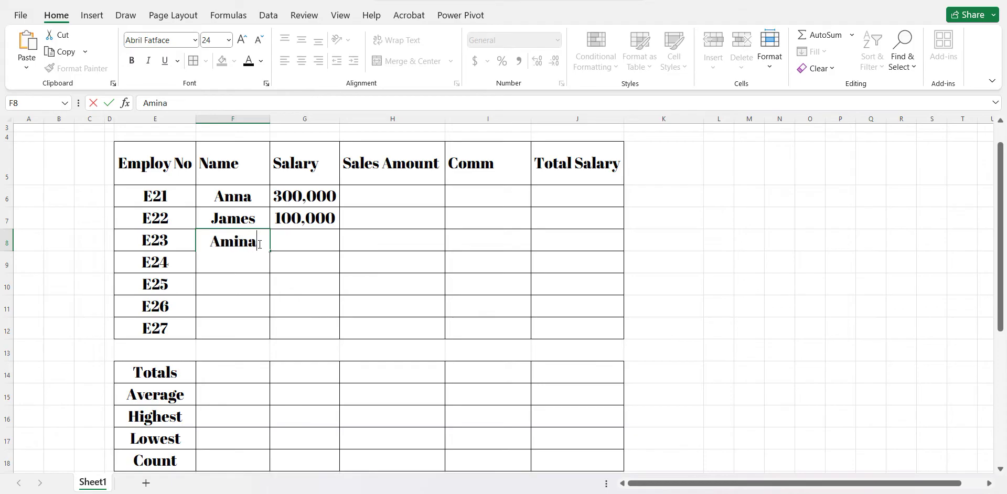
left_click(285, 247)
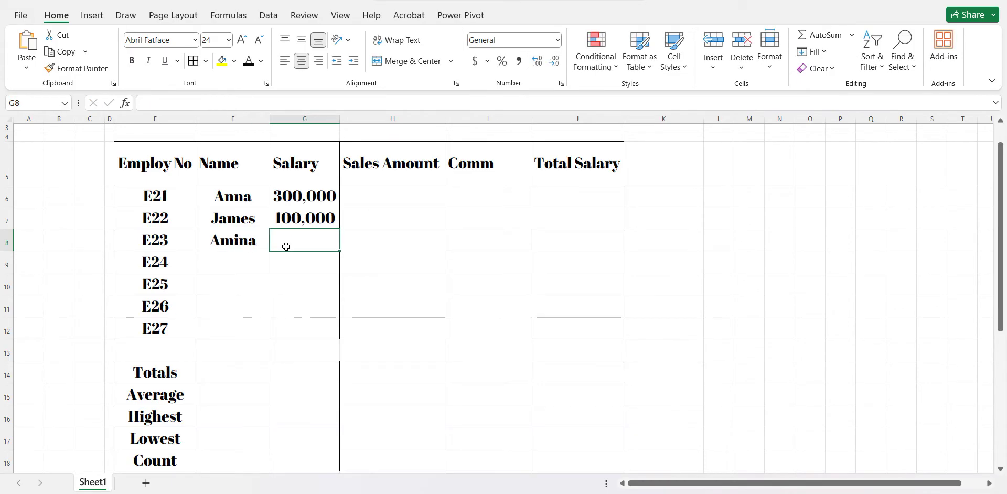
type("400")
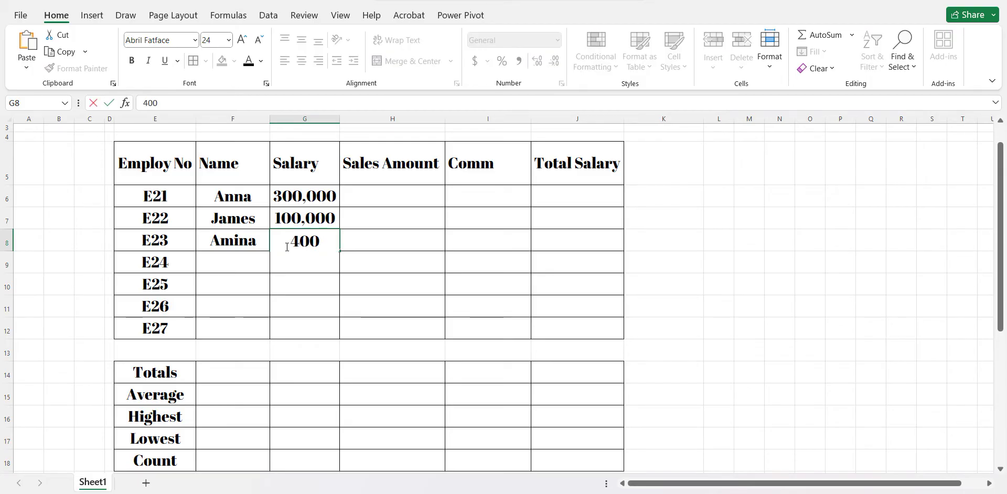
type(",000")
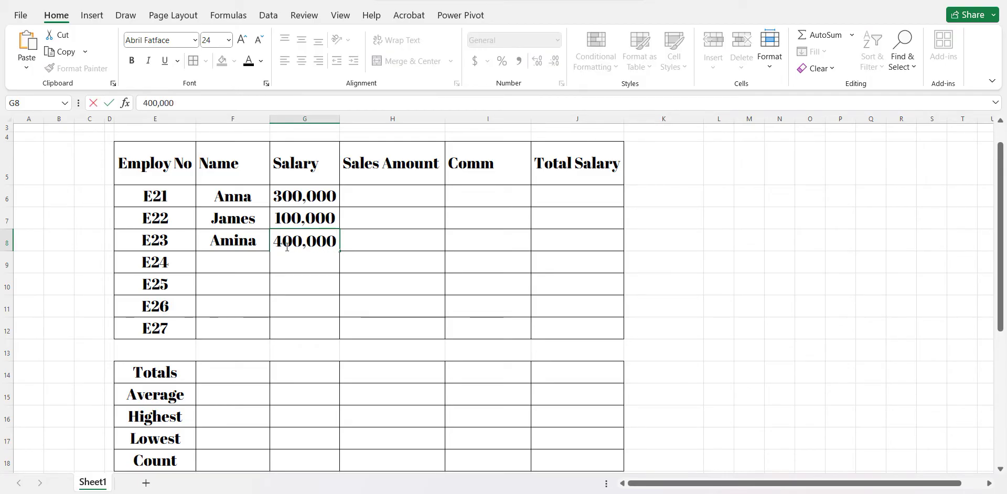
- Fill in the employee's name and a salary of 200,000 for employee number E24
left_click(229, 267)
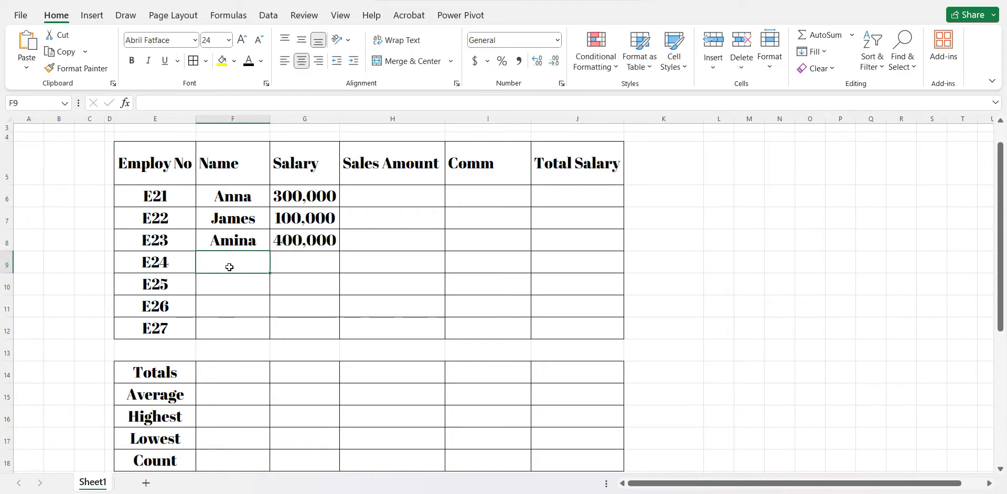
type("Mse")
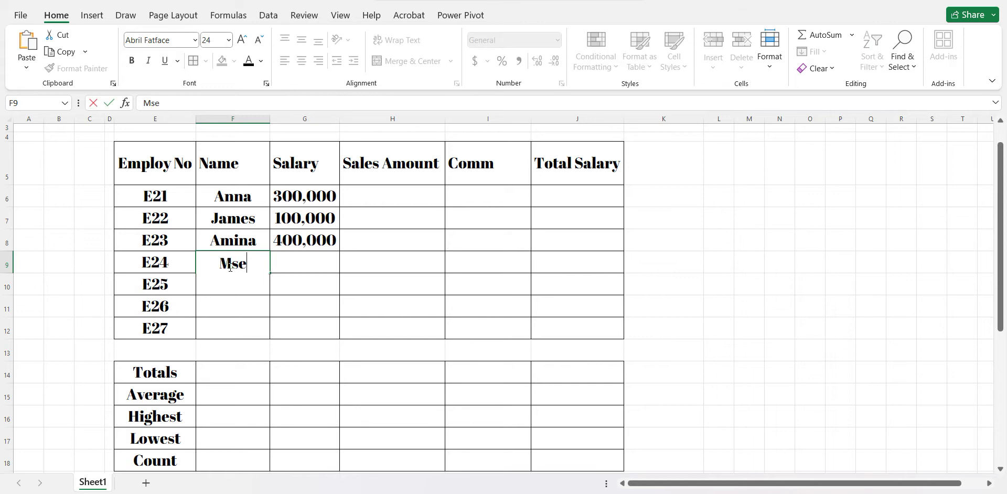
type("kwa")
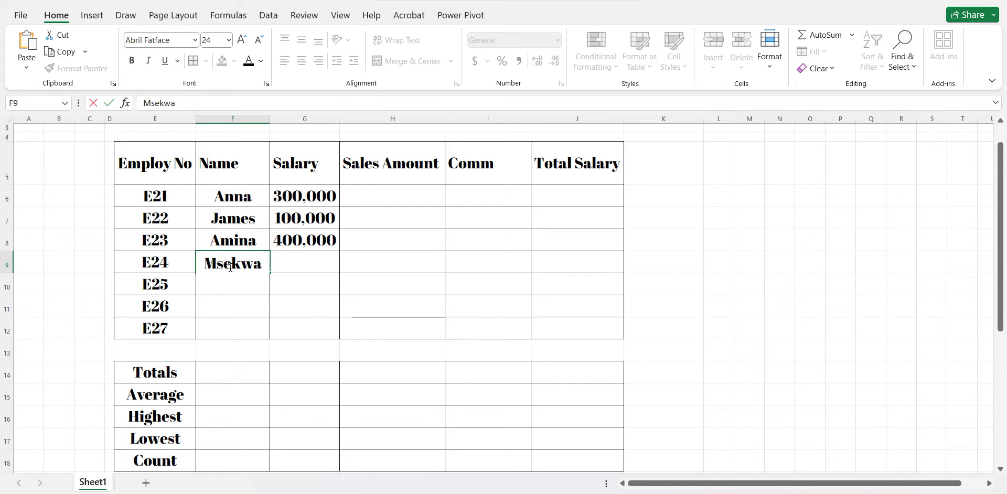
left_click(291, 263)
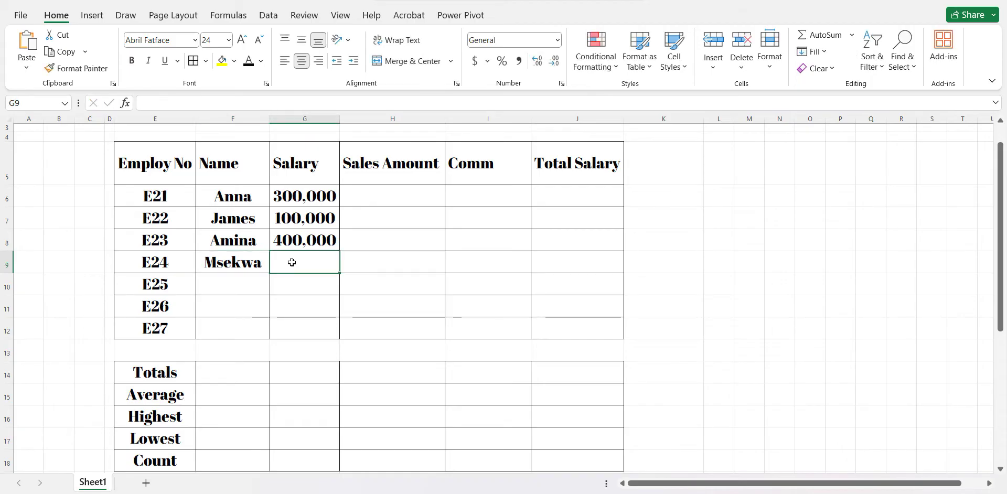
type("20")
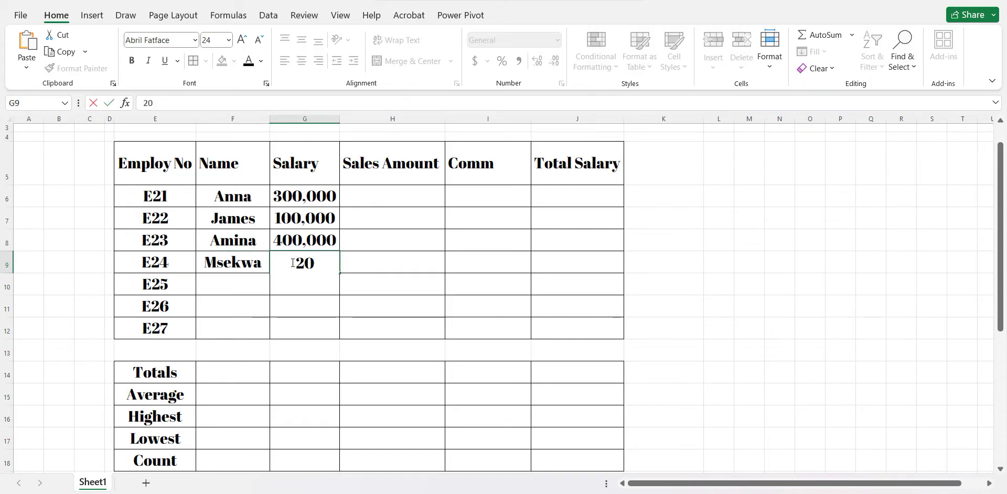
type("0,")
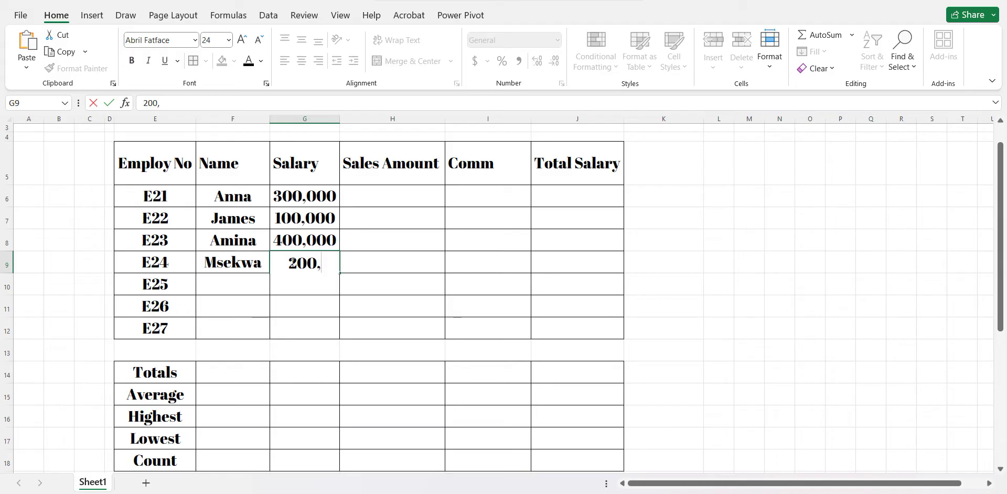
type("000")
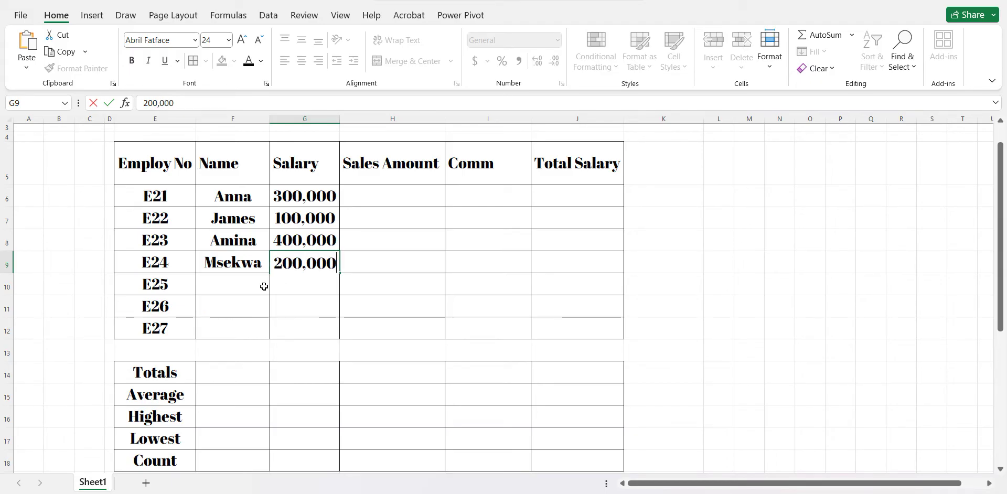
- Fill in the employee's name and a salary of 500,000 for employee number E25
left_click(244, 286)
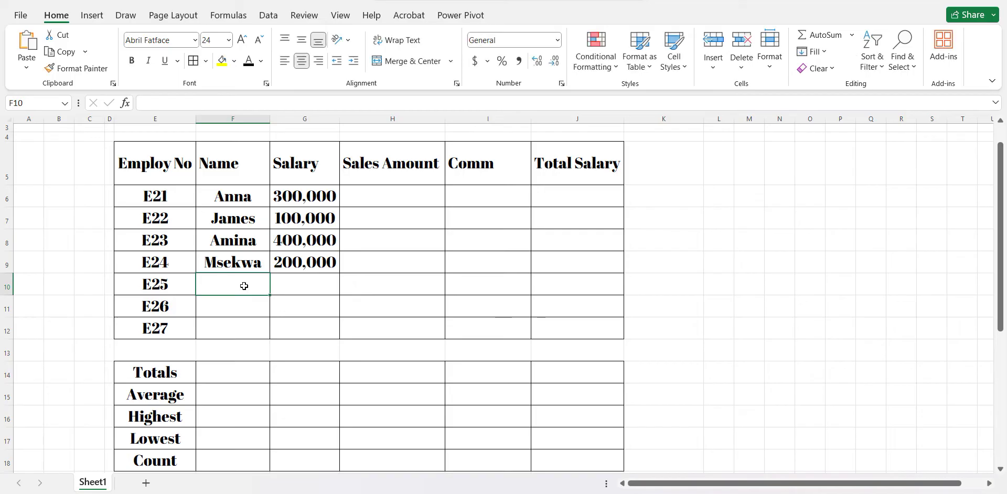
type("Hami")
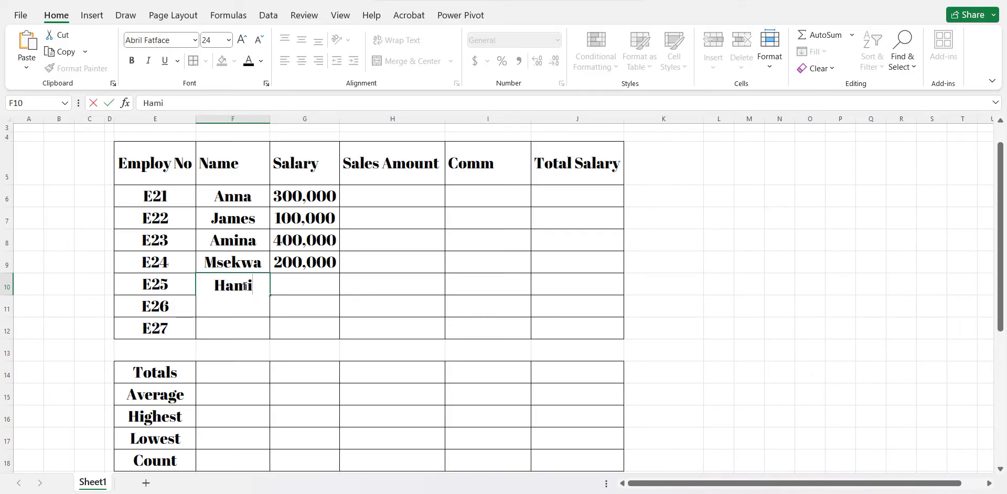
type("s")
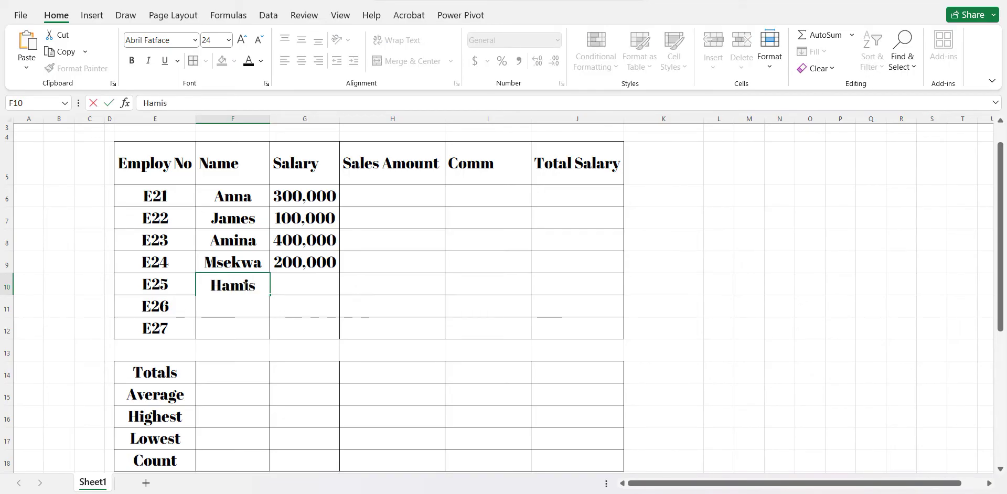
left_click(285, 289)
type("5")
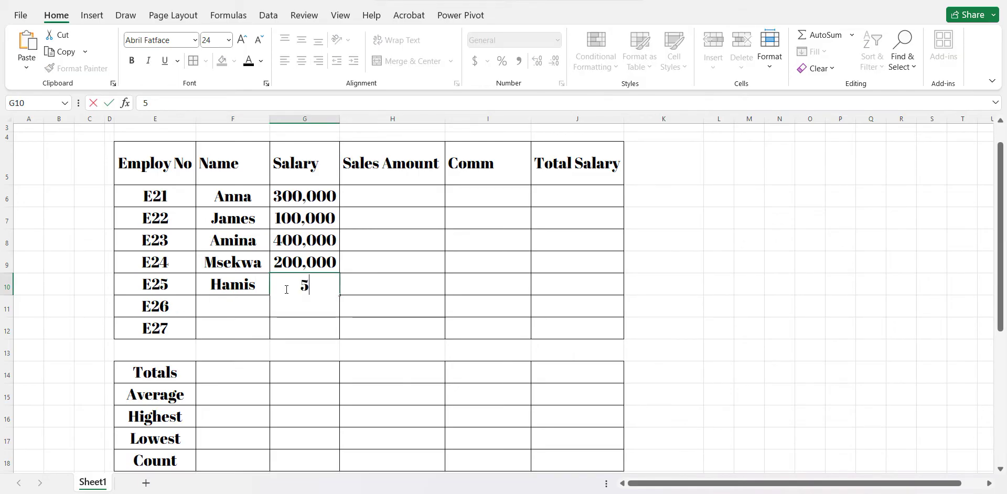
type("00,")
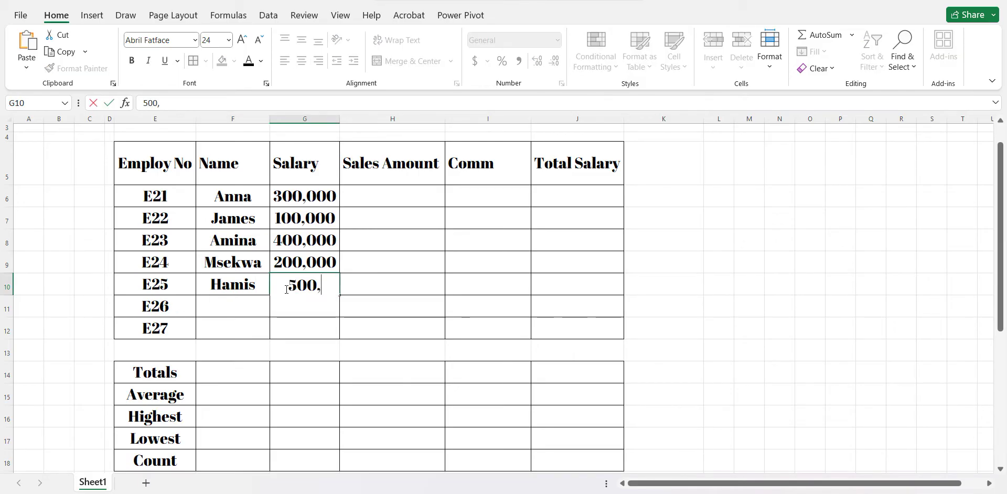
type("000")
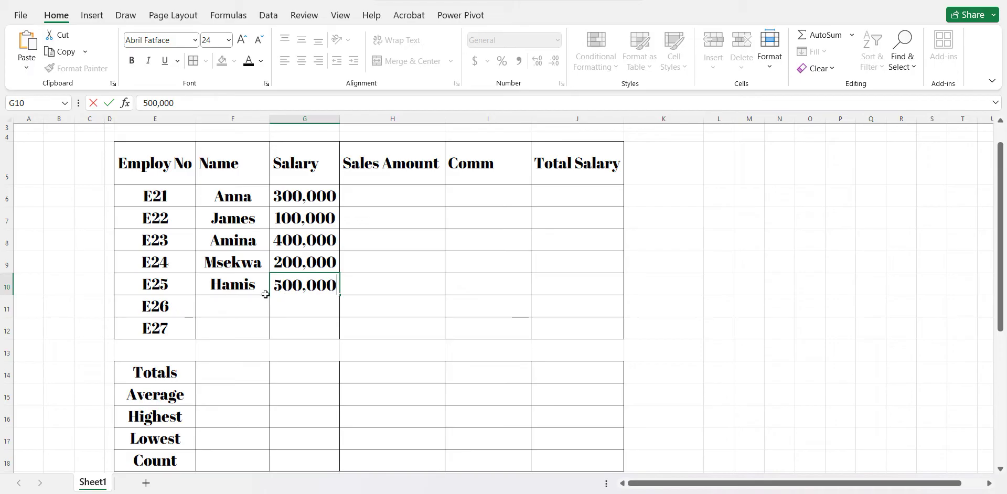
left_click(239, 308)
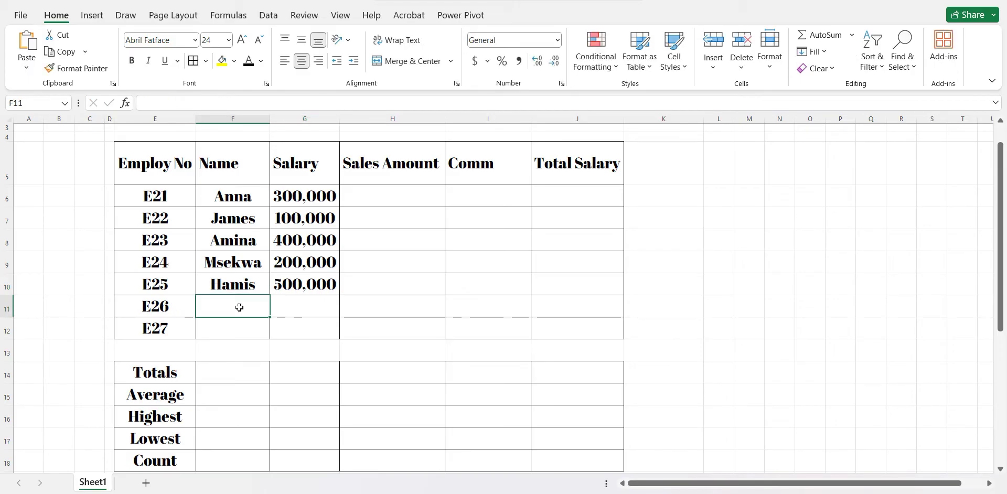
- Fill in the employee's name and a salary of 50,000 for employee number E26
type("Jane")
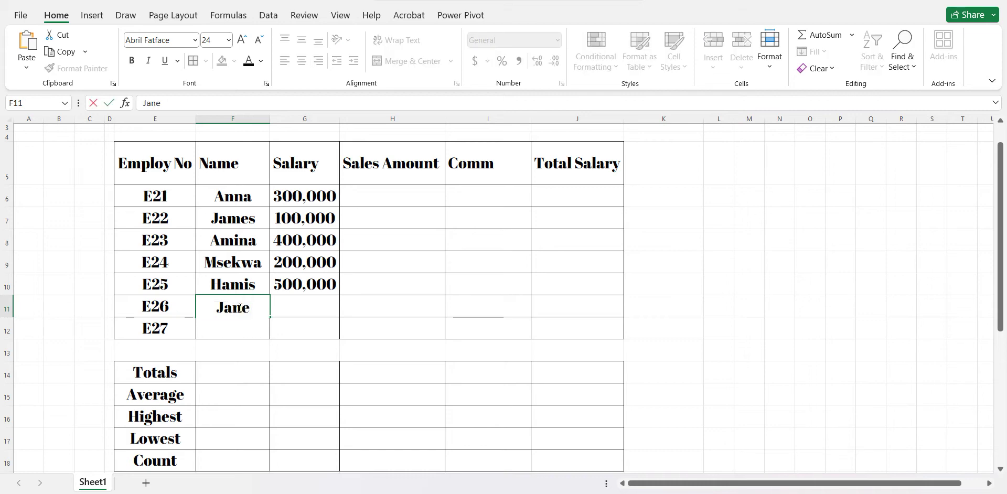
left_click(299, 310)
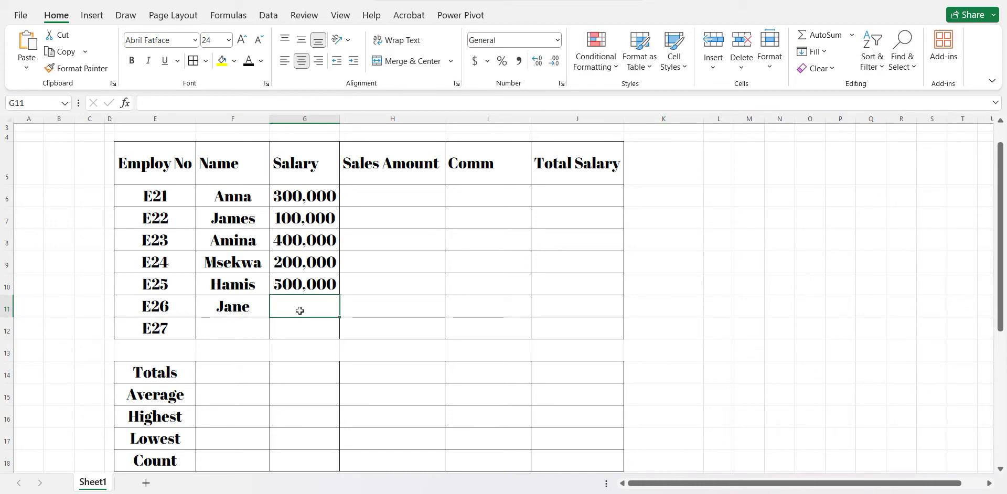
type("50")
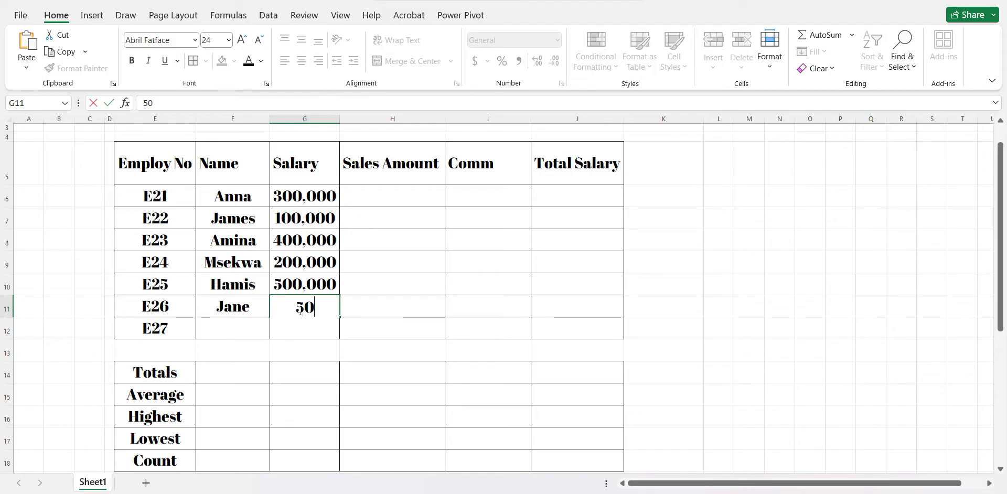
type(",000")
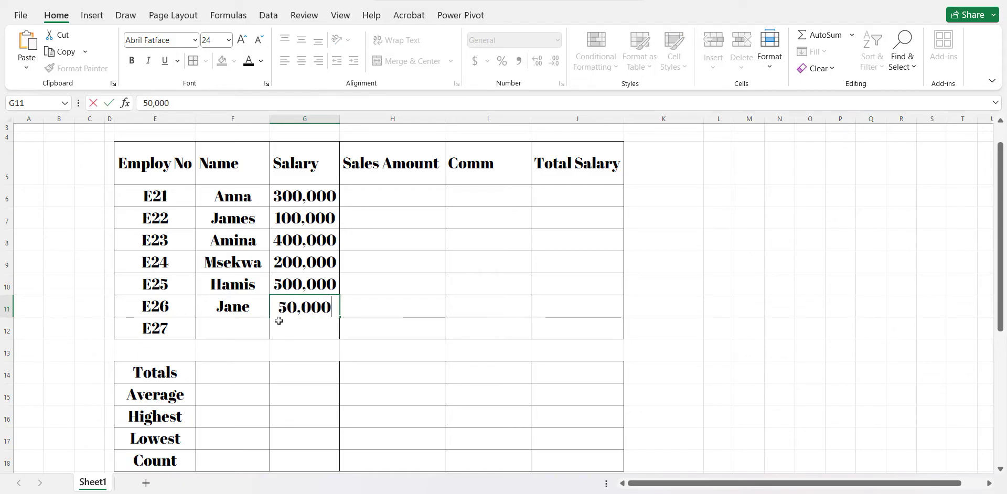
- Fill in the employee's name and a salary of 100,000 for employee number E27
left_click(249, 327)
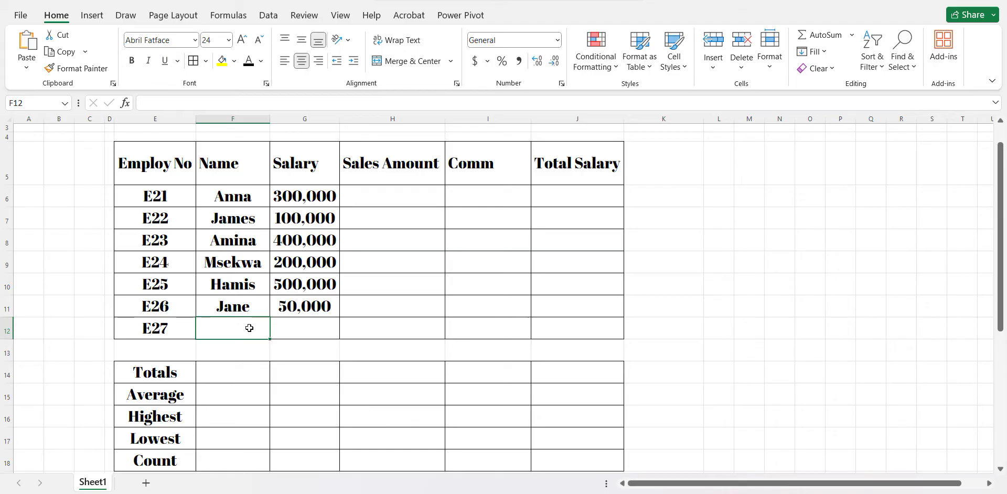
type("Moses")
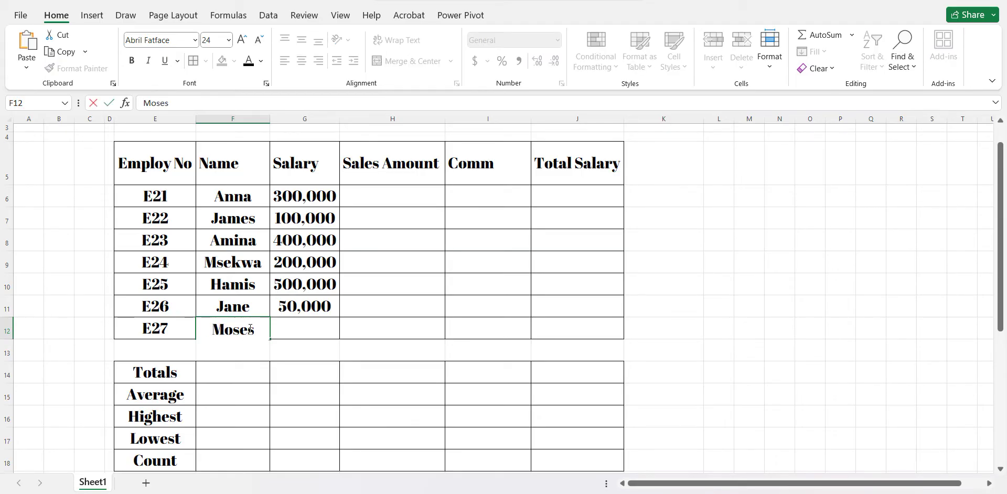
left_click(296, 330)
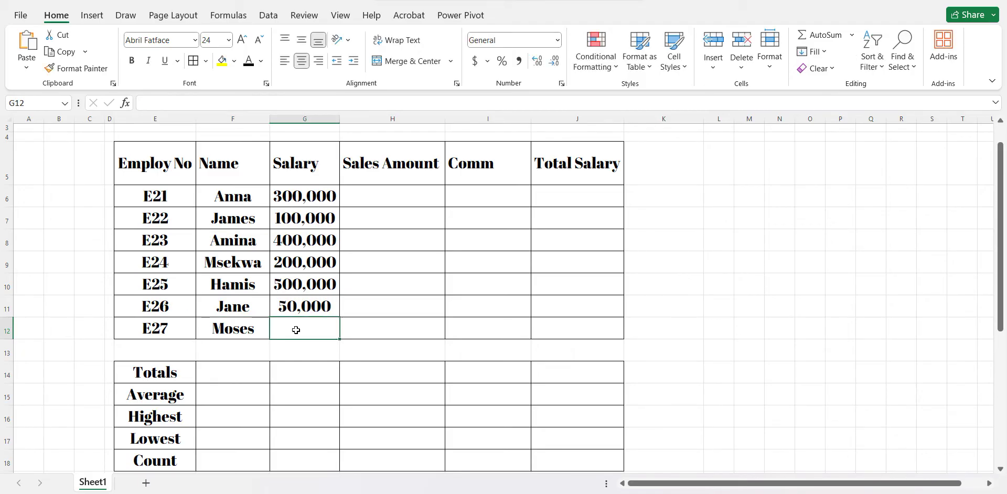
type("100")
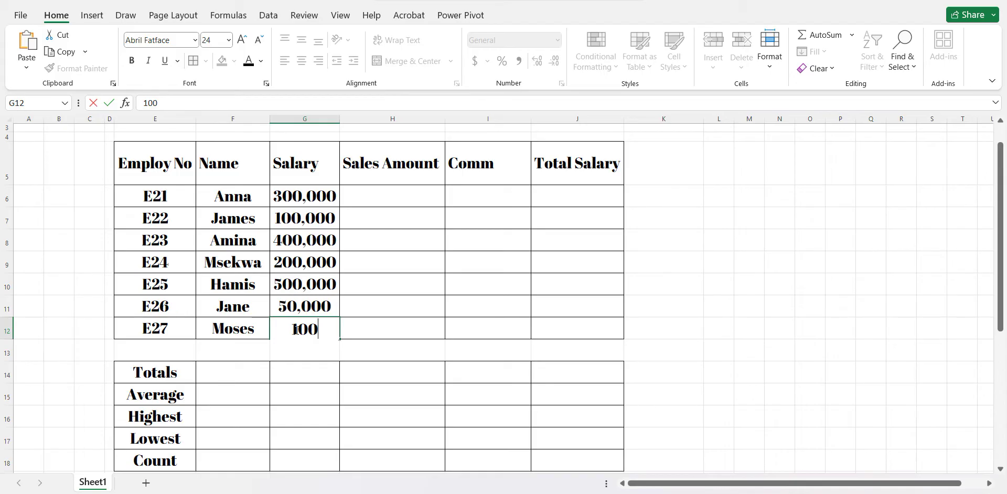
type(",000")
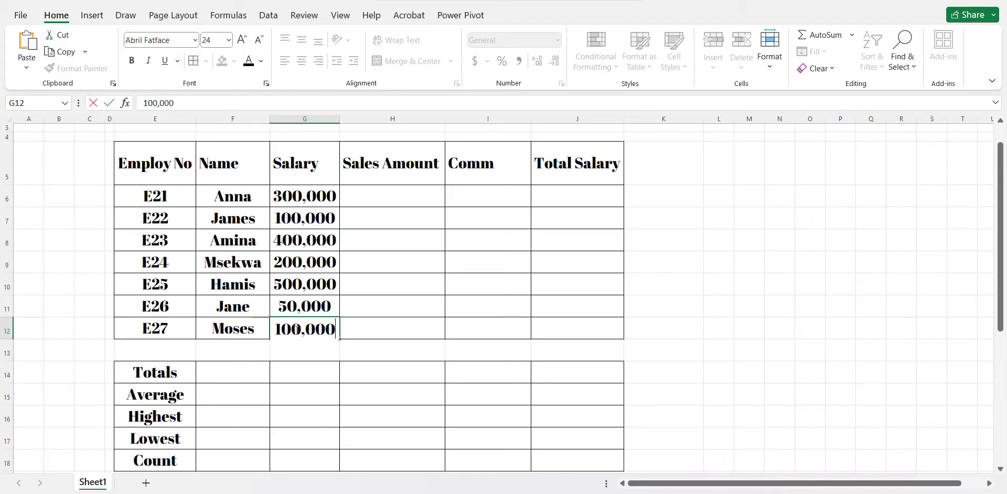
left_click(360, 323)
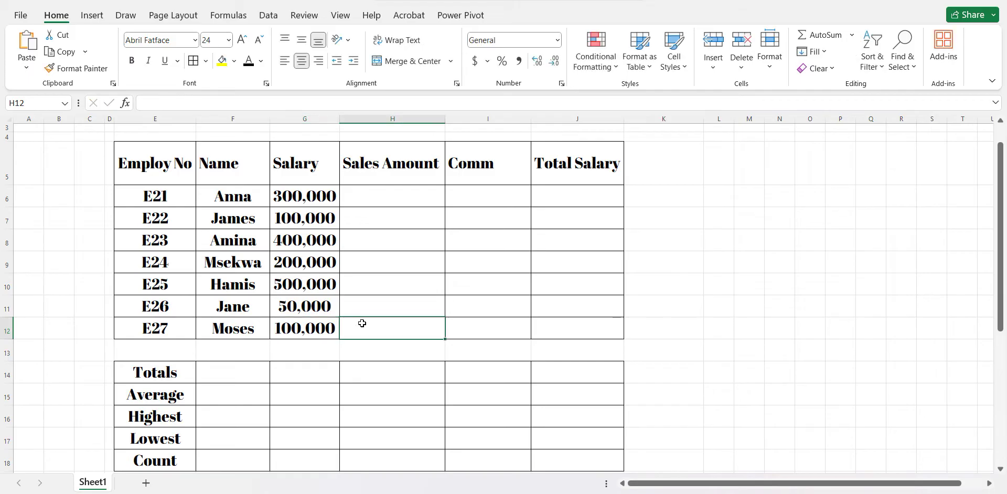
- Enter sales amounts of 2,000,000 for employee number E21 and 1,000,000 for E22
left_click(397, 201)
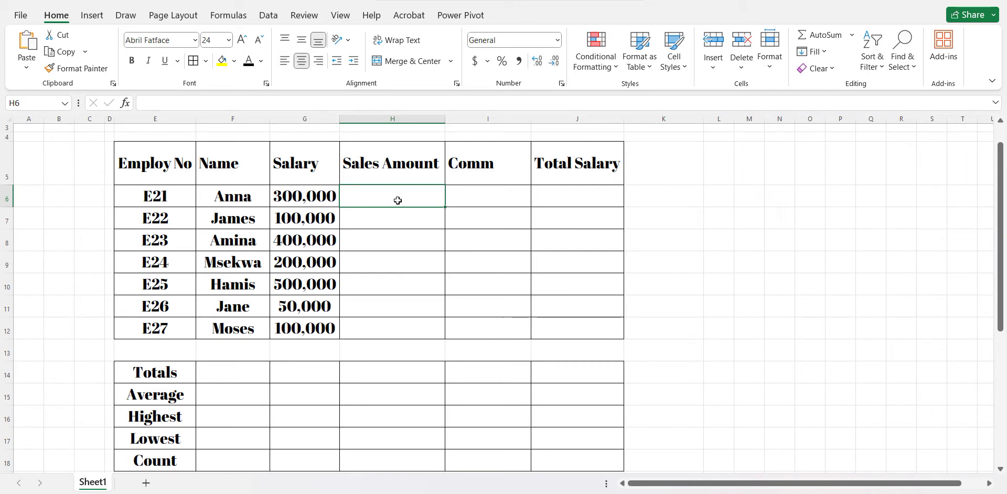
type("20")
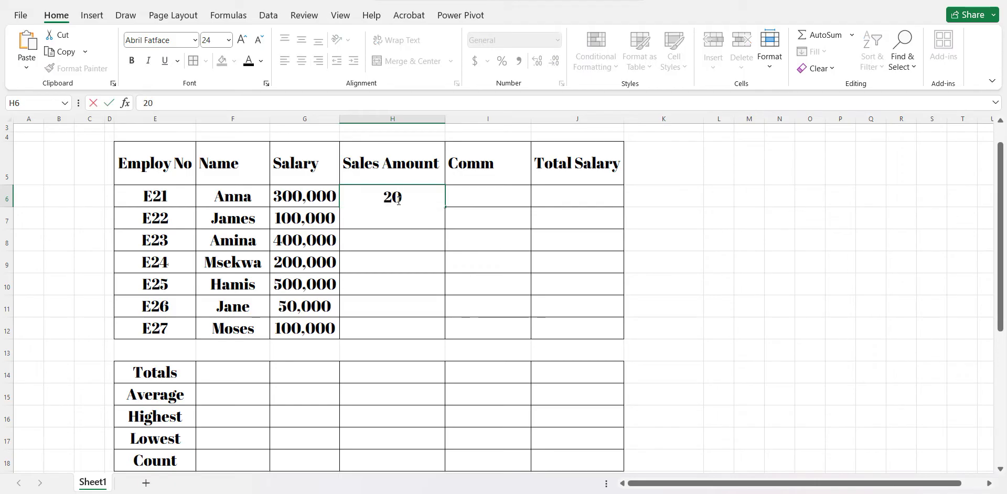
type("00,00")
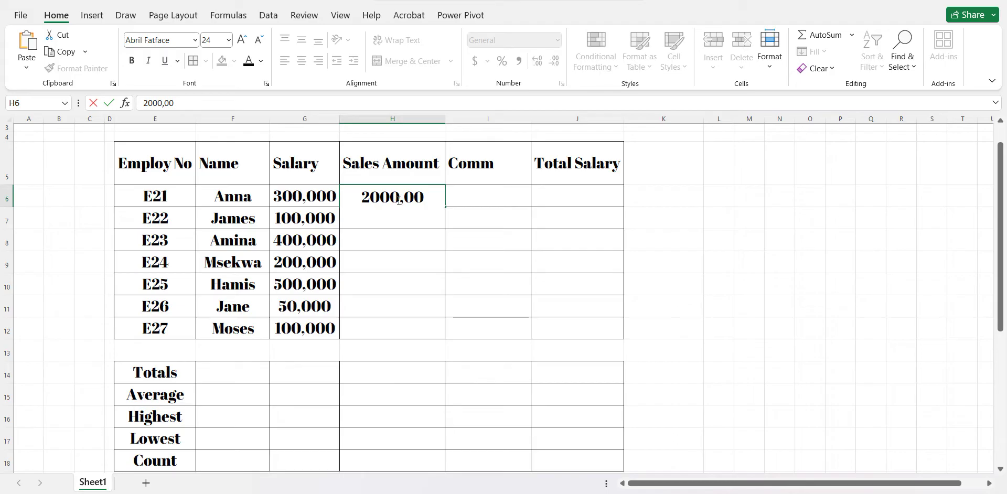
type("0")
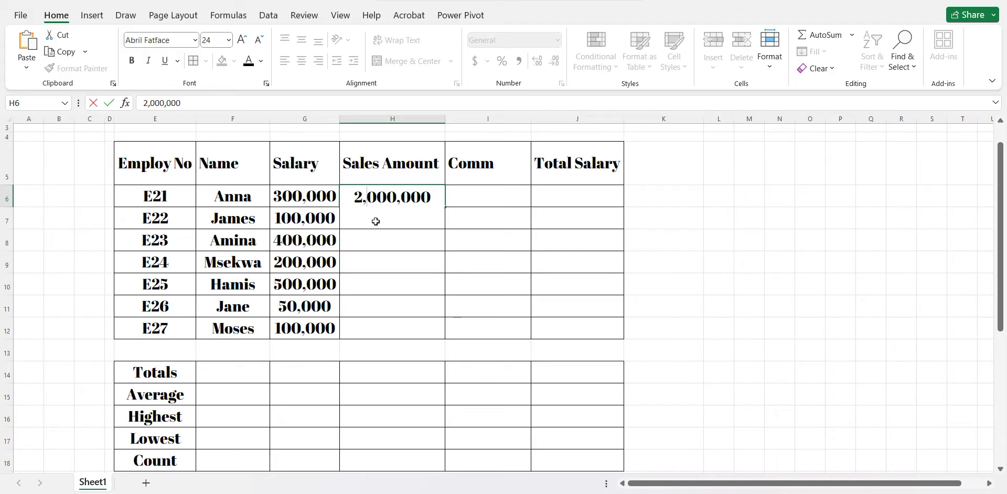
left_click(376, 221)
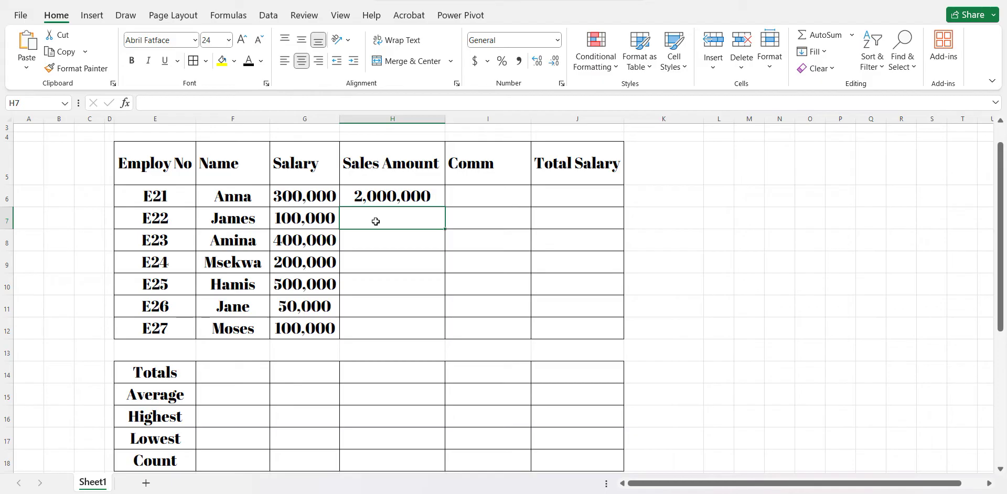
type("100")
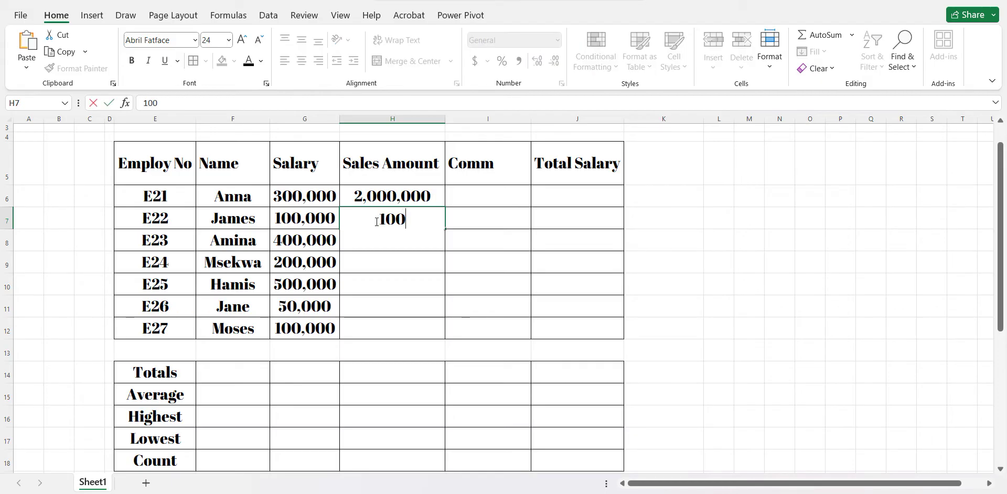
type("0,000")
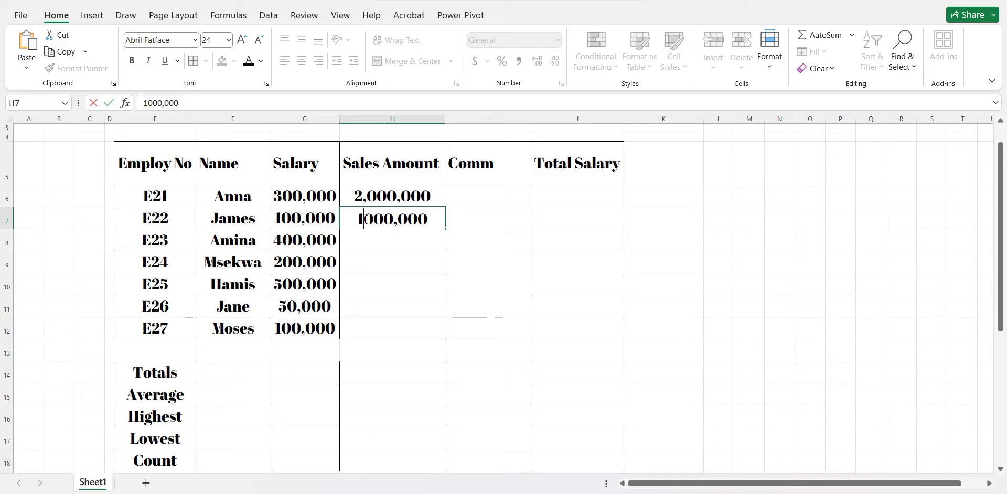
- Enter sales amounts of 500,000 for employee number E23 and 1,000,000 for E24
left_click(366, 241)
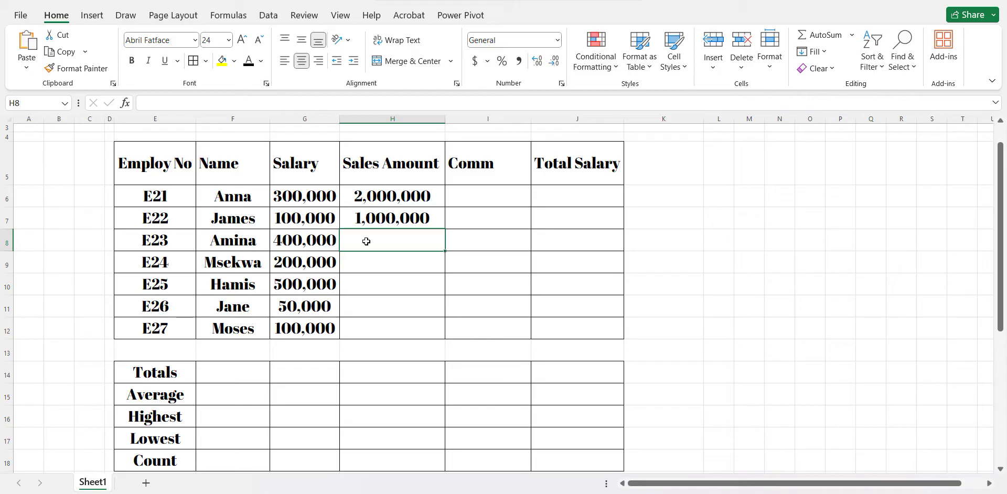
type("500")
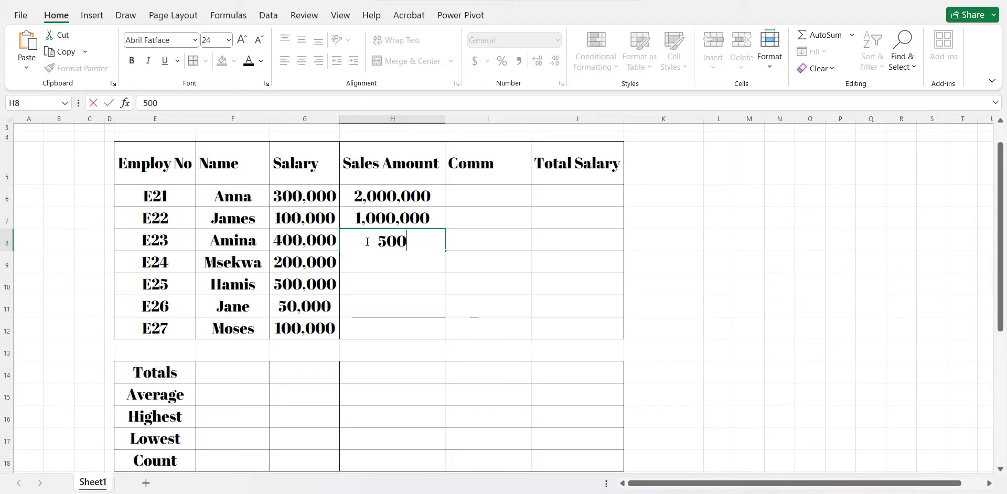
type(",000")
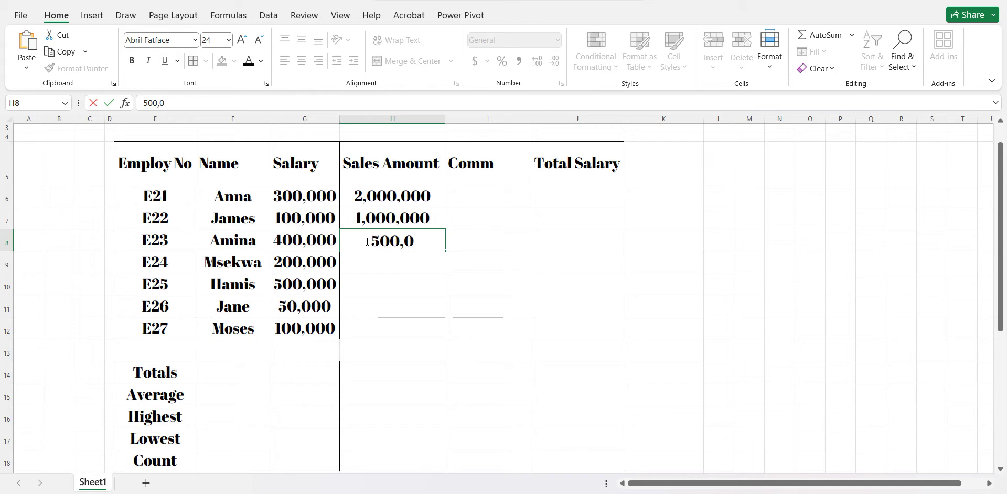
left_click(376, 260)
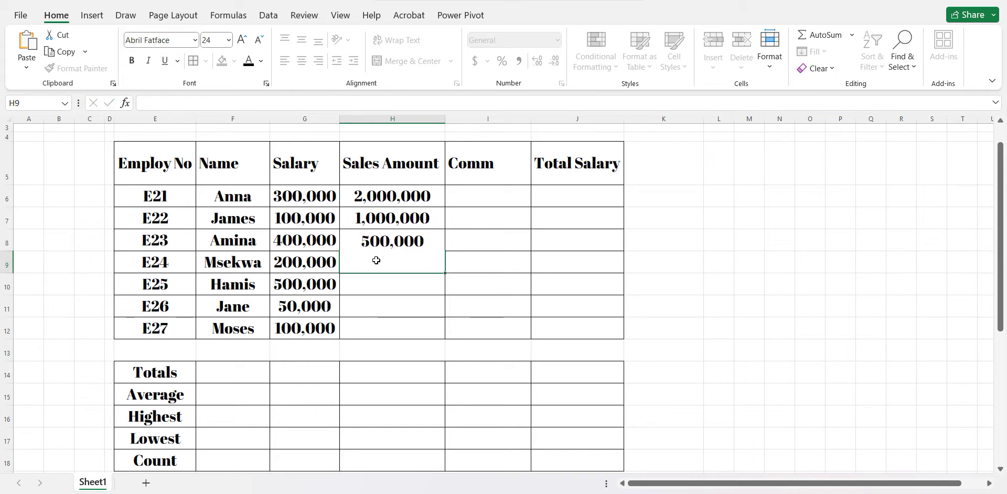
type("1000")
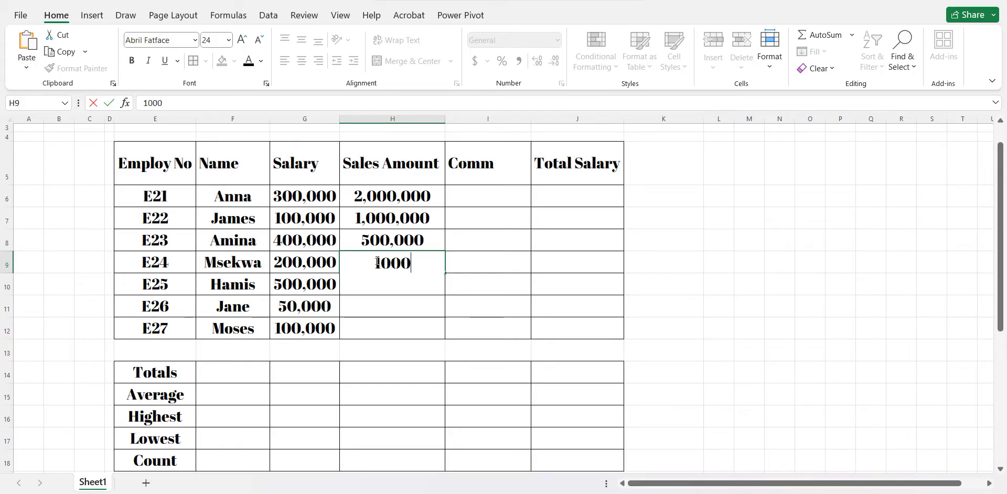
type(",000")
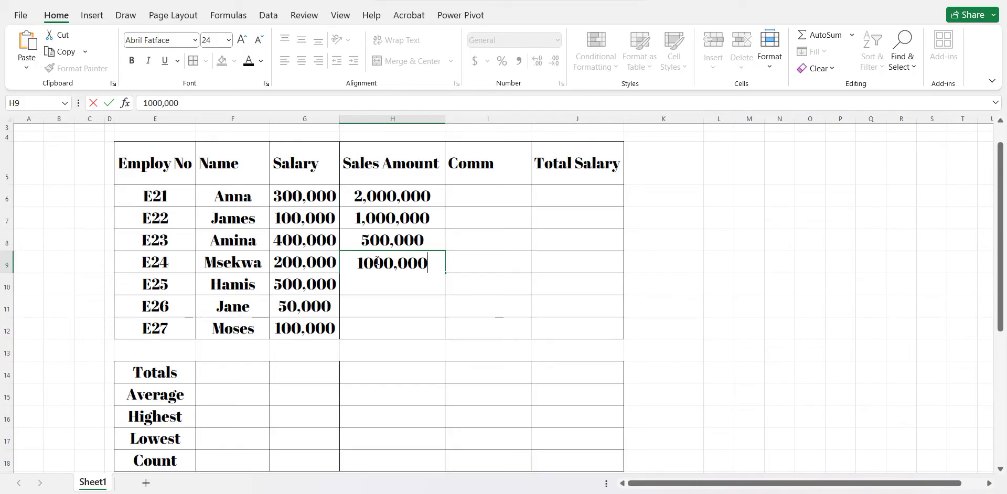
left_click(365, 267)
type(",")
- Enter sales amounts of 3,000,000 for employee number E25 and 700,000 for E26
left_click(368, 283)
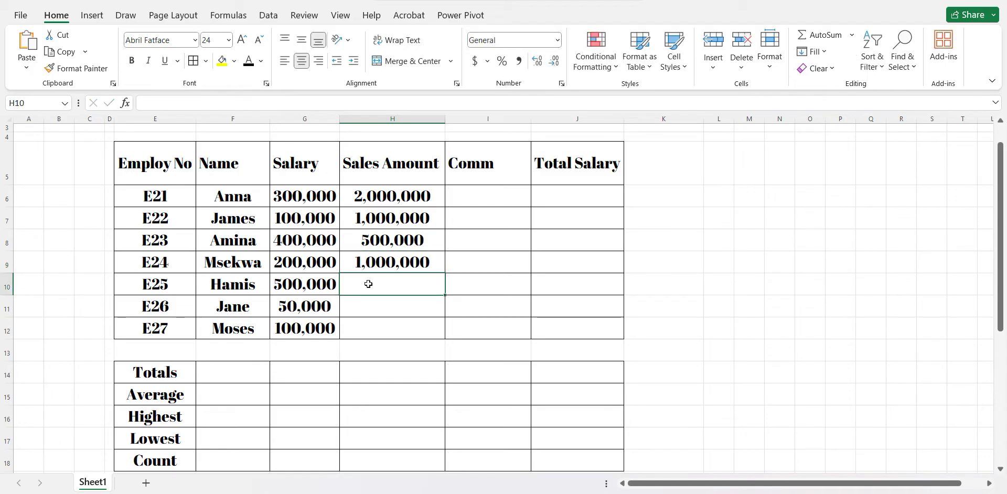
type("300")
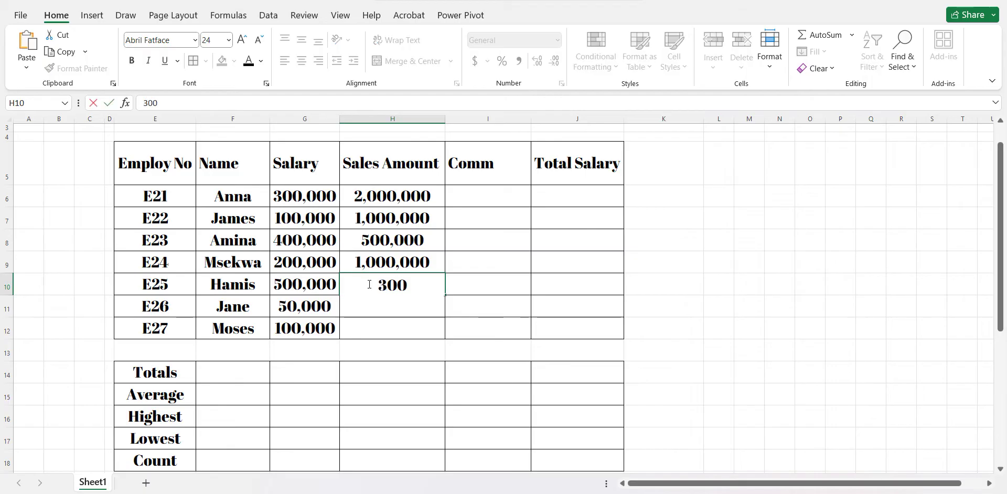
type("0,000")
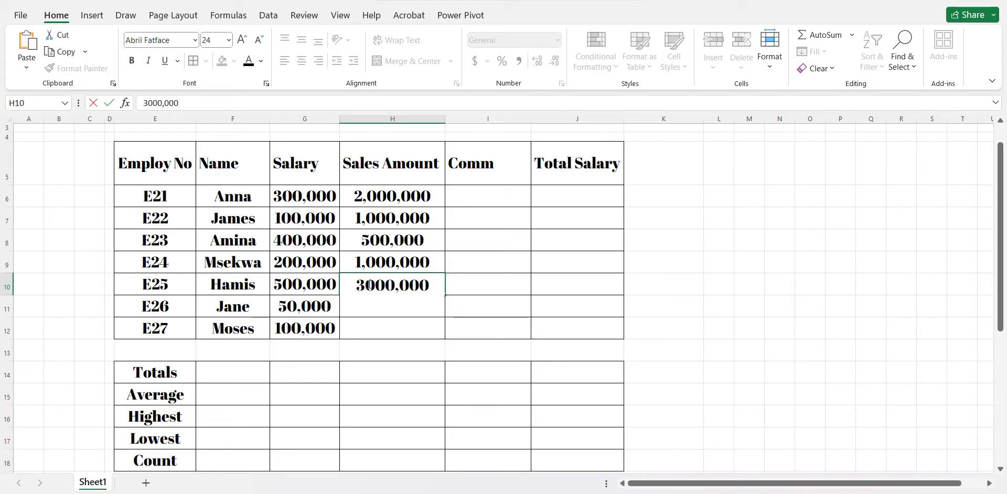
left_click(366, 285)
type(",")
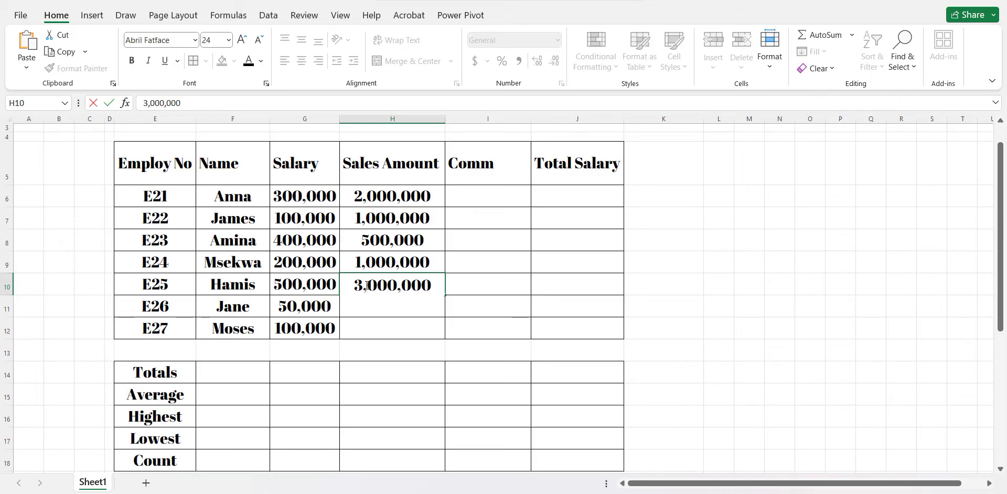
left_click(370, 305)
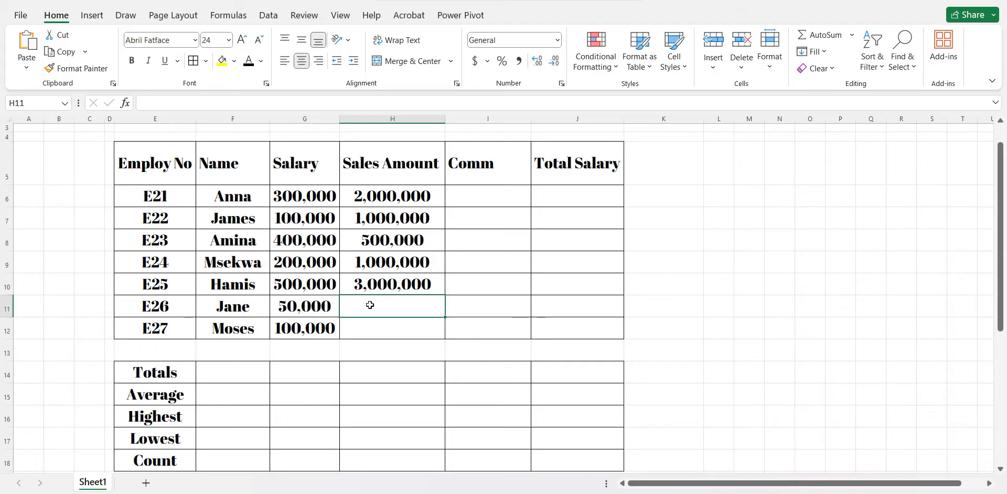
type("7000")
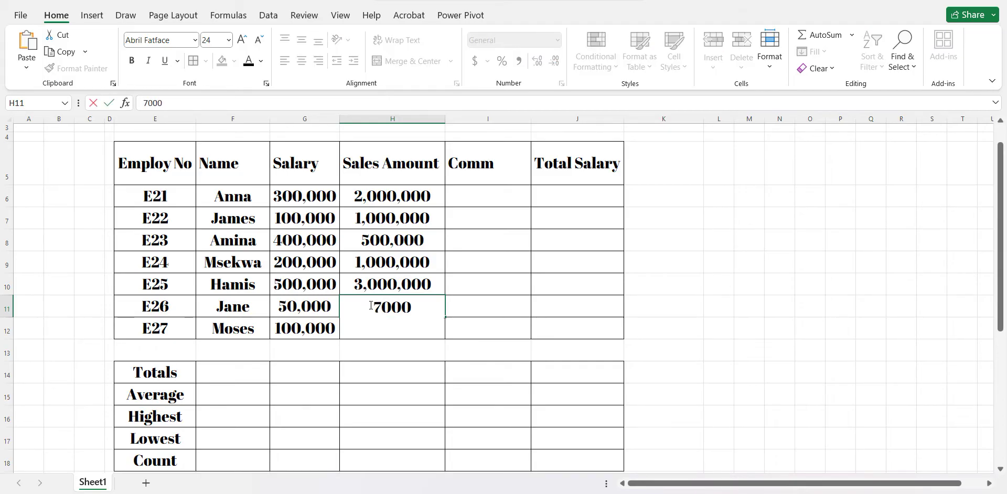
key("BackSpace")
type(",000")
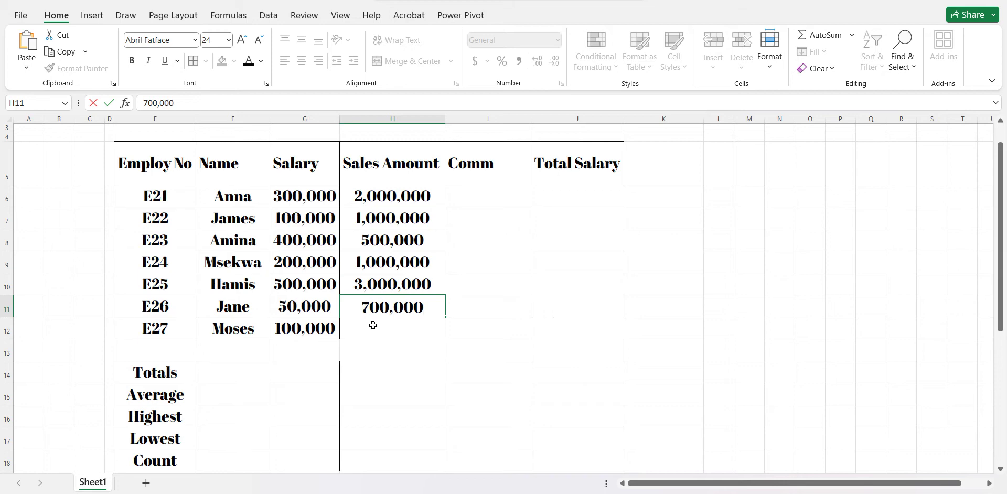
- Enter a sales amount of 600,000 for employee number E27 and select the Comm heading
left_click(377, 333)
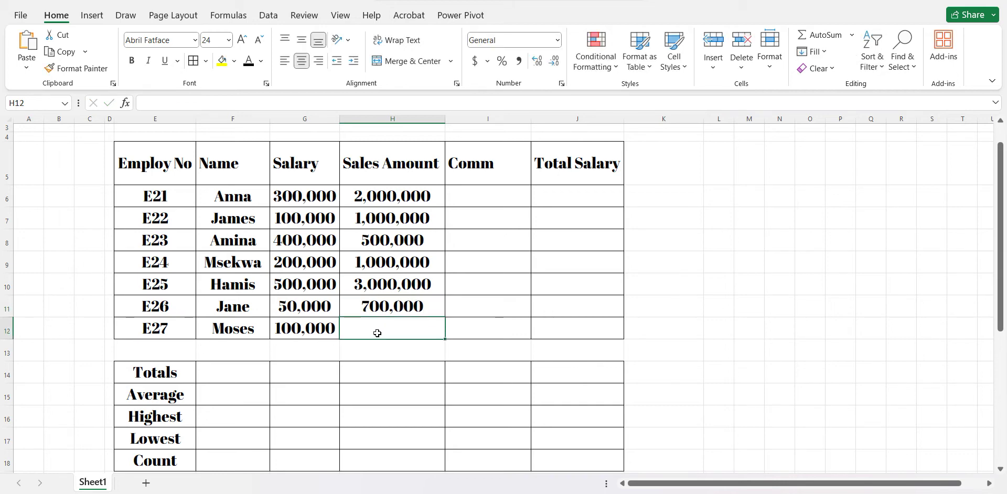
type("600")
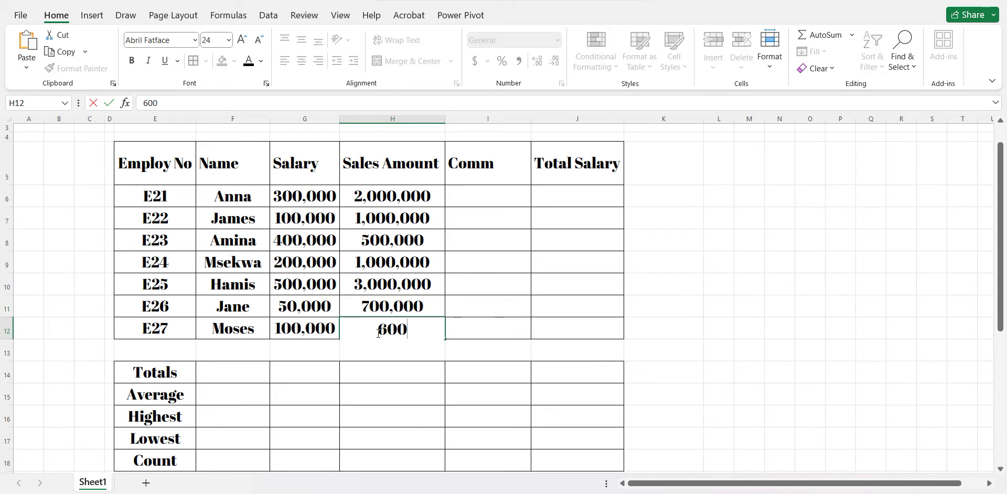
type(".")
key("BackSpace")
type(",000")
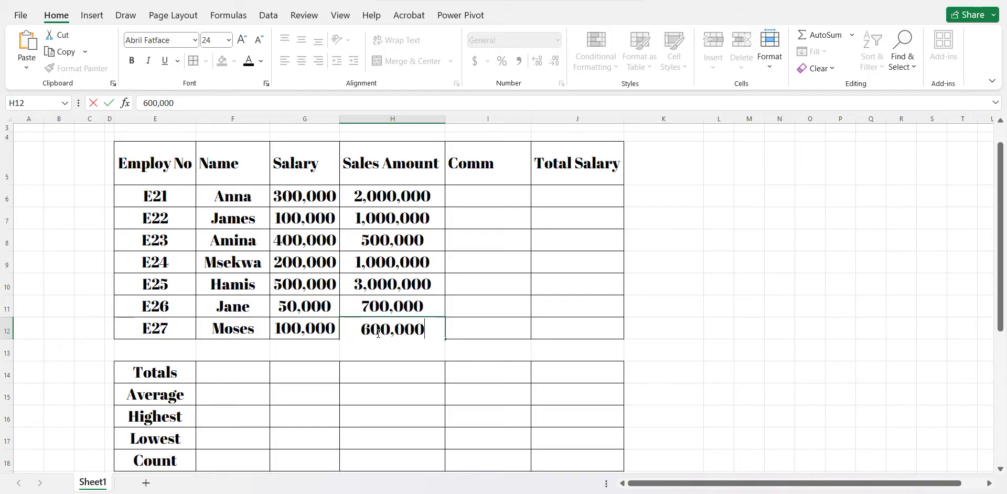
left_click(421, 361)
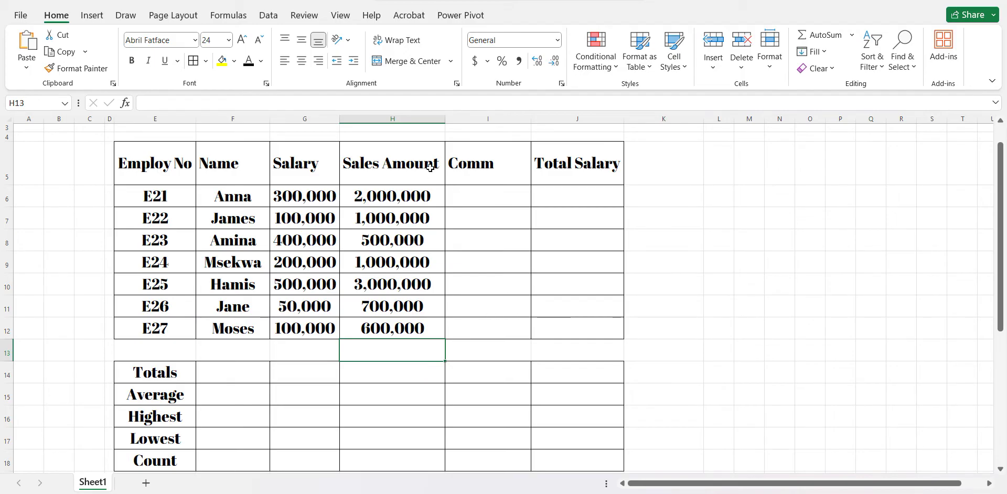
left_click(471, 168)
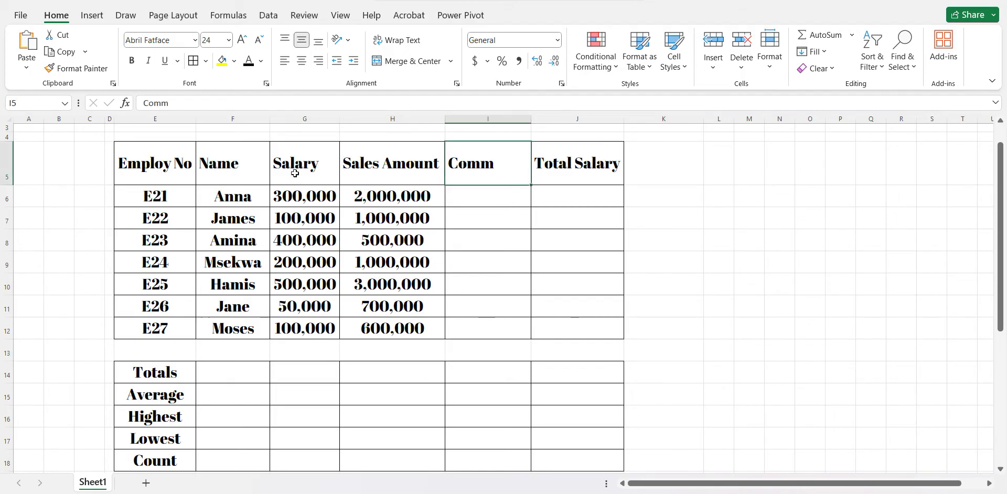
- Center the Comm and Total Salary headings horizontally in their cells
left_click_drag(450, 168, 554, 166)
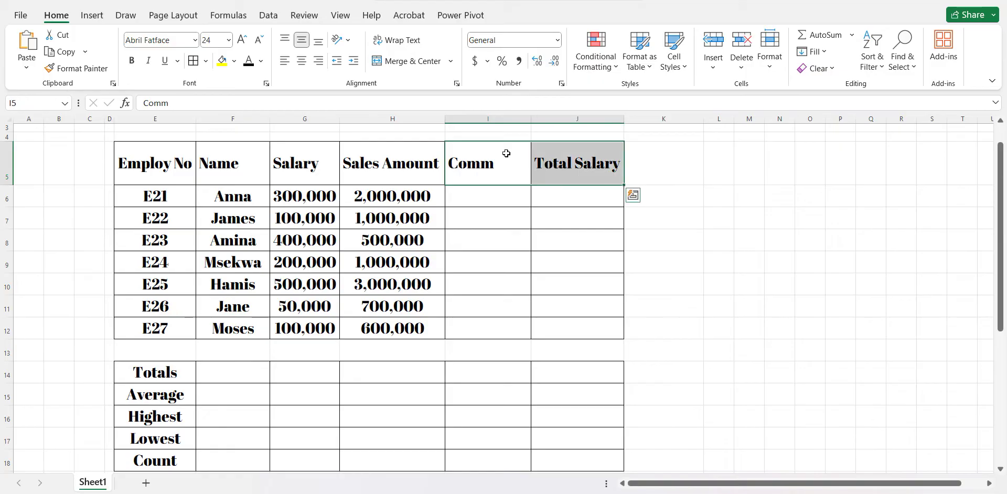
left_click(300, 61)
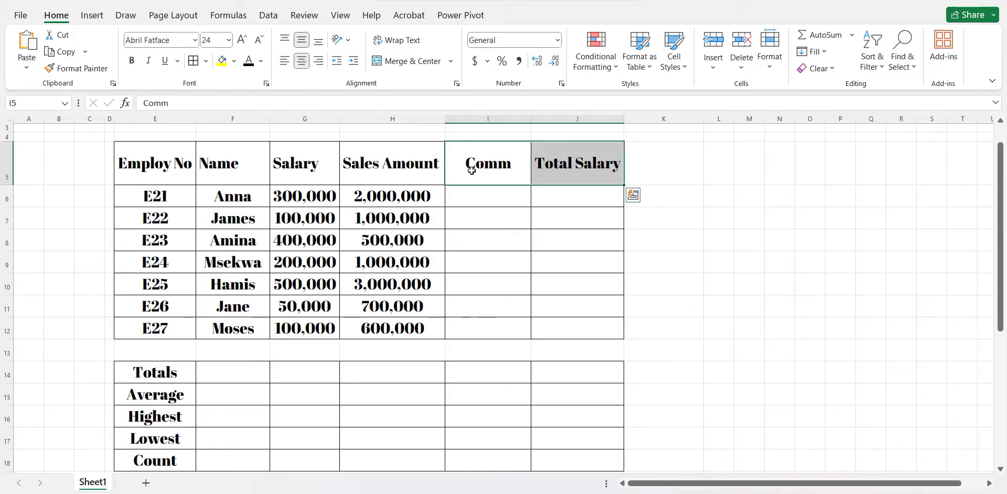
- Calculate the commission for employee number E21 in cell I6 with the formula =H6*0.02
left_click(482, 202)
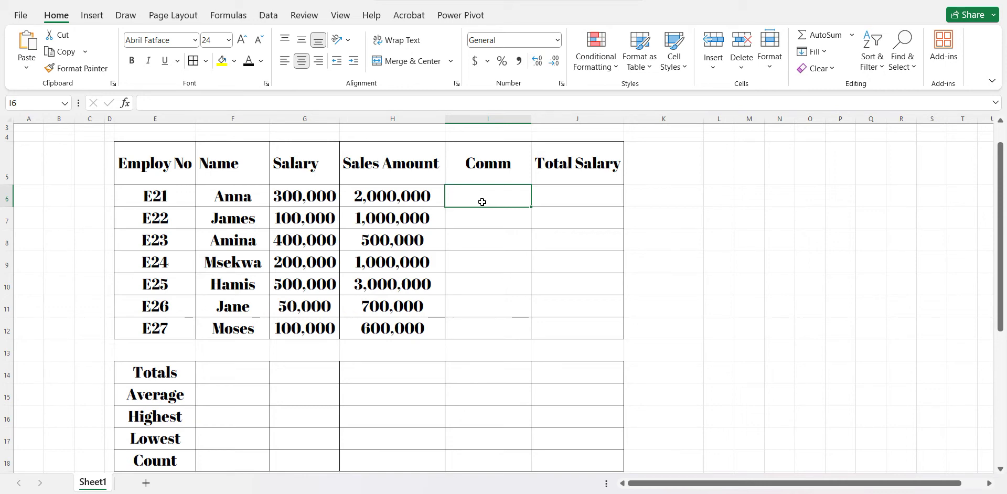
left_click(433, 193)
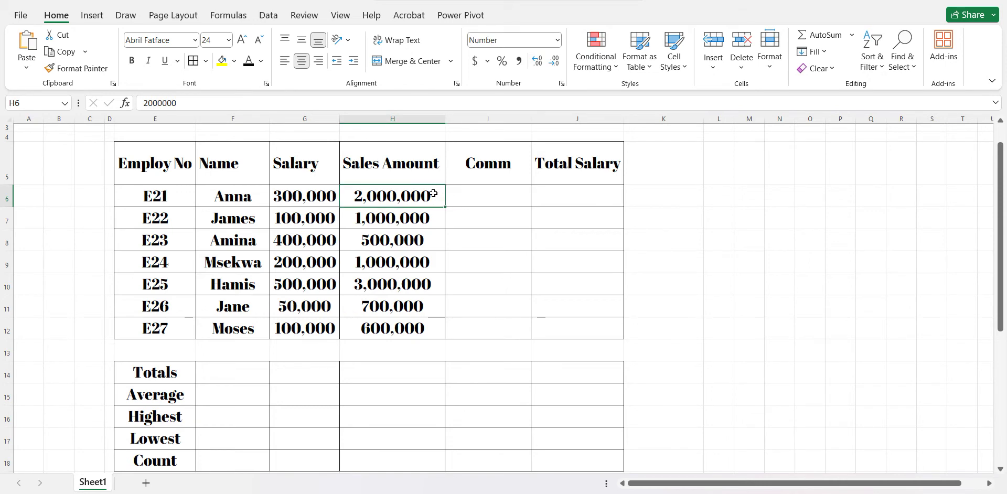
left_click_drag(433, 194, 418, 327)
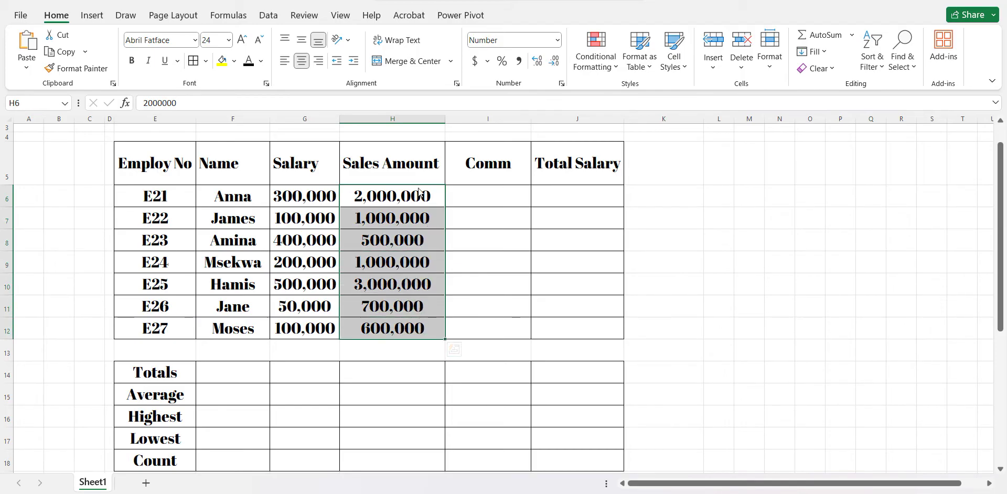
left_click(477, 190)
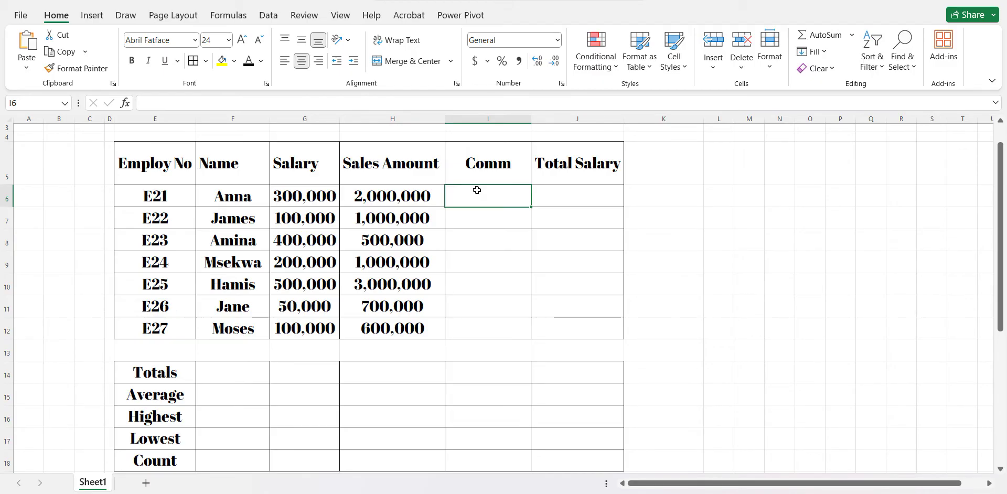
type("=")
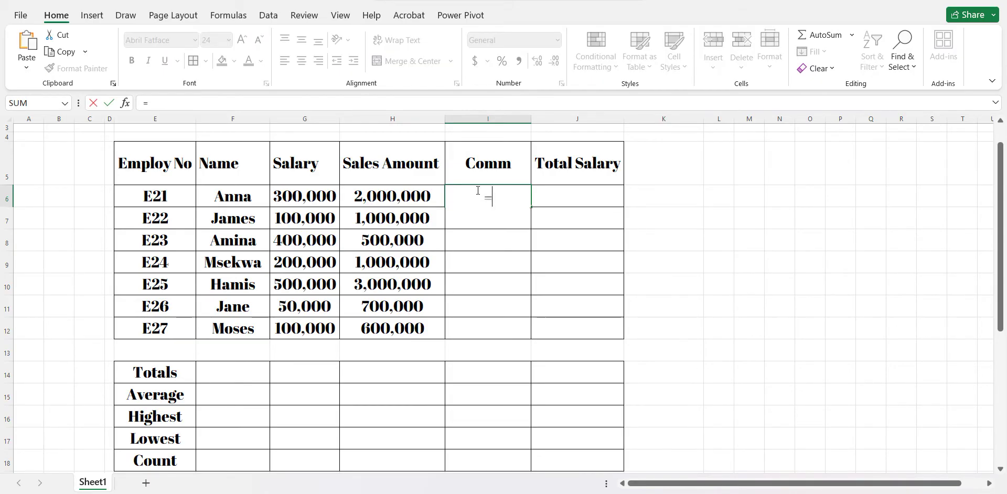
left_click(406, 196)
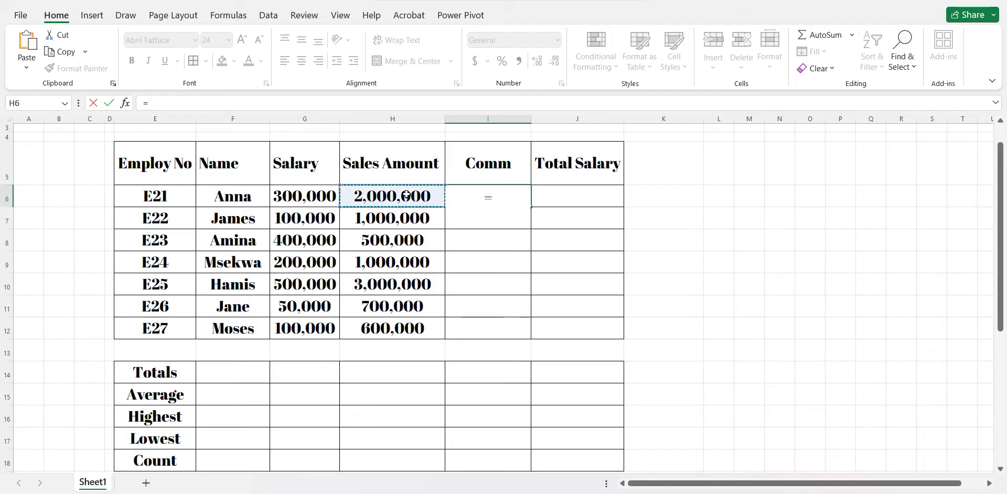
left_click(482, 196)
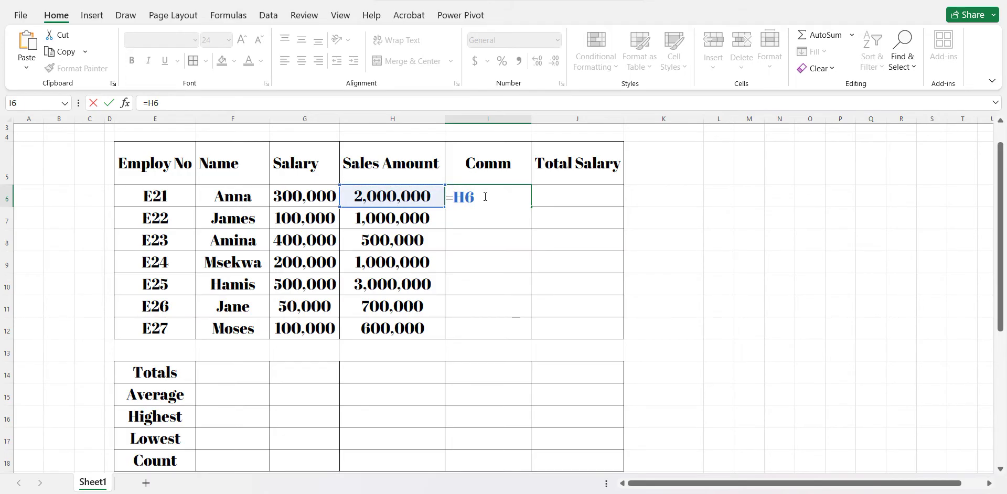
type("*0.02")
key("Return")
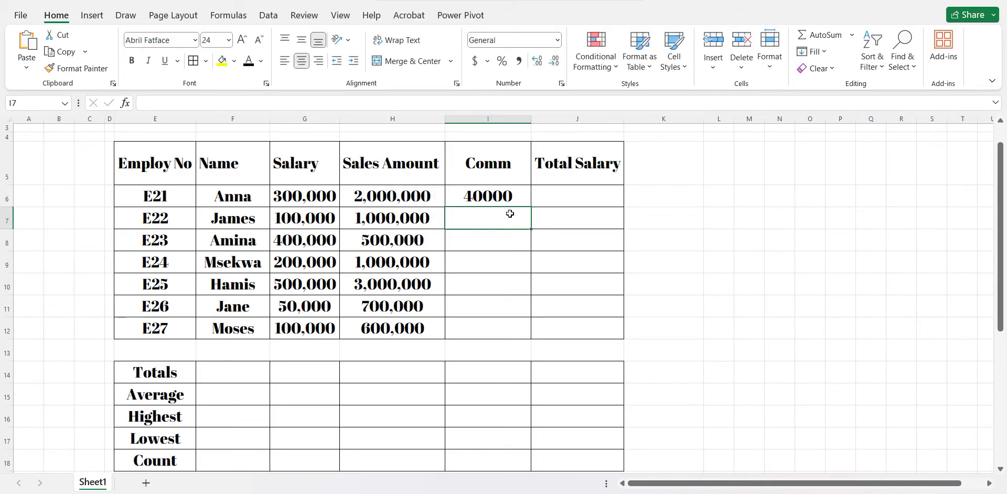
- Copy the commission formula from I6 down through I12 for employee numbers E22 to E27
left_click(511, 196)
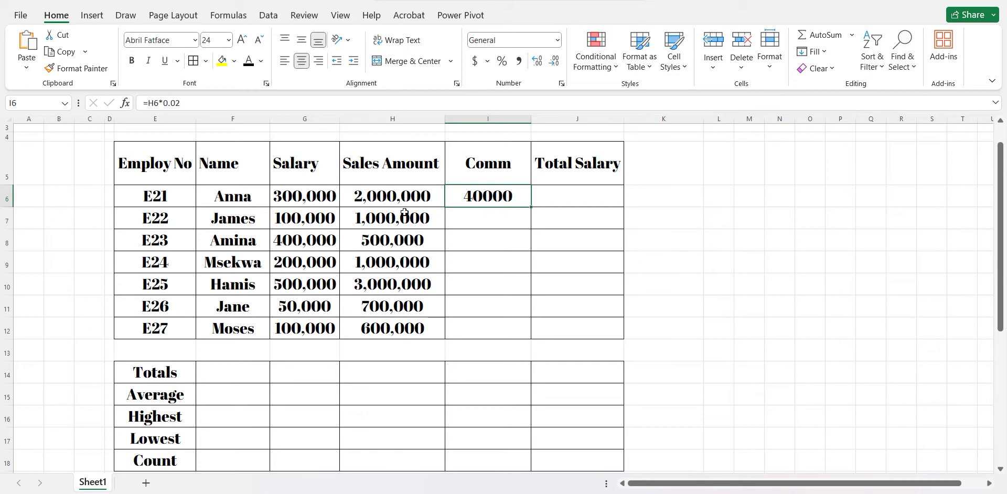
left_click(395, 195)
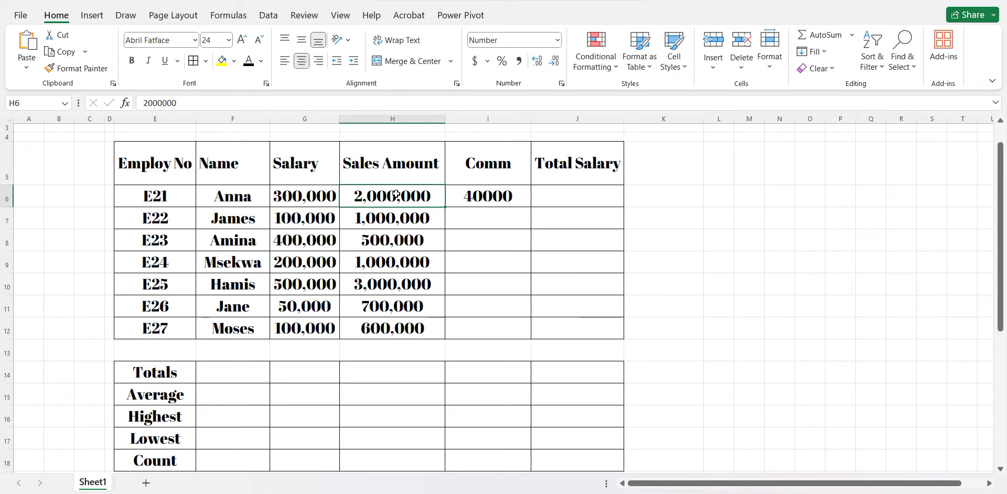
left_click(469, 192)
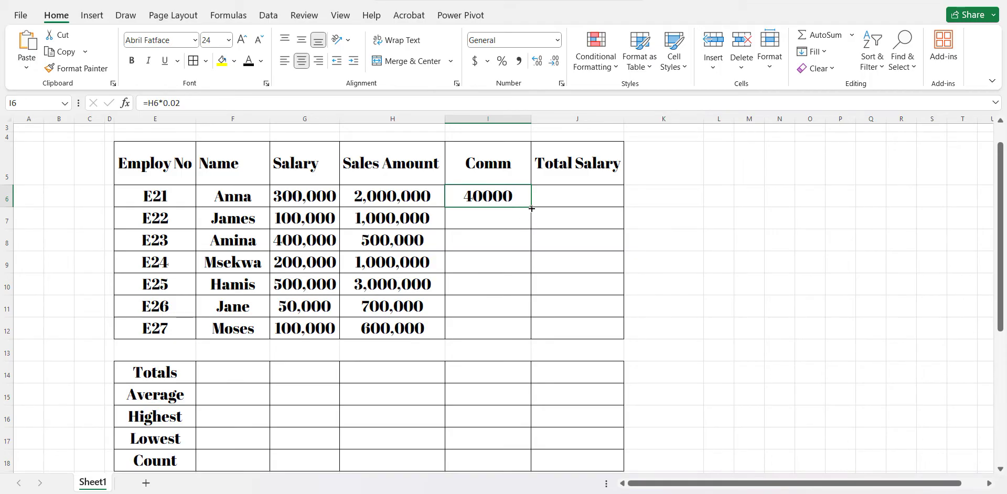
left_click_drag(531, 208, 529, 334)
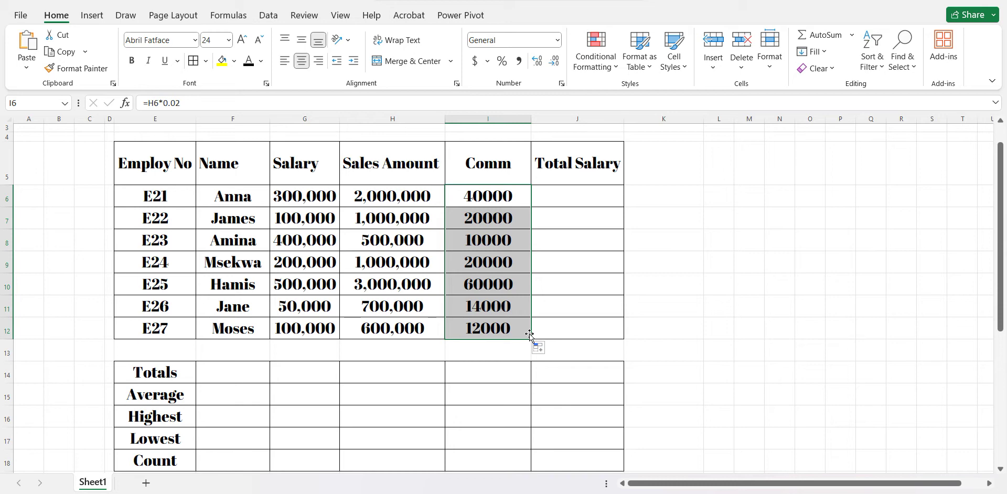
- Calculate the total salary for employee number E21 in cell J6 with the formula =G6+I6
left_click(569, 198)
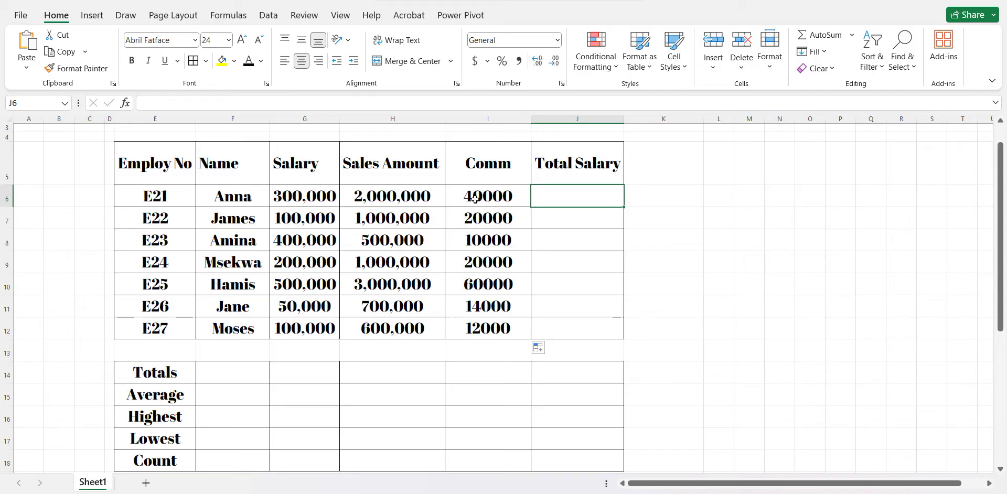
left_click(503, 167)
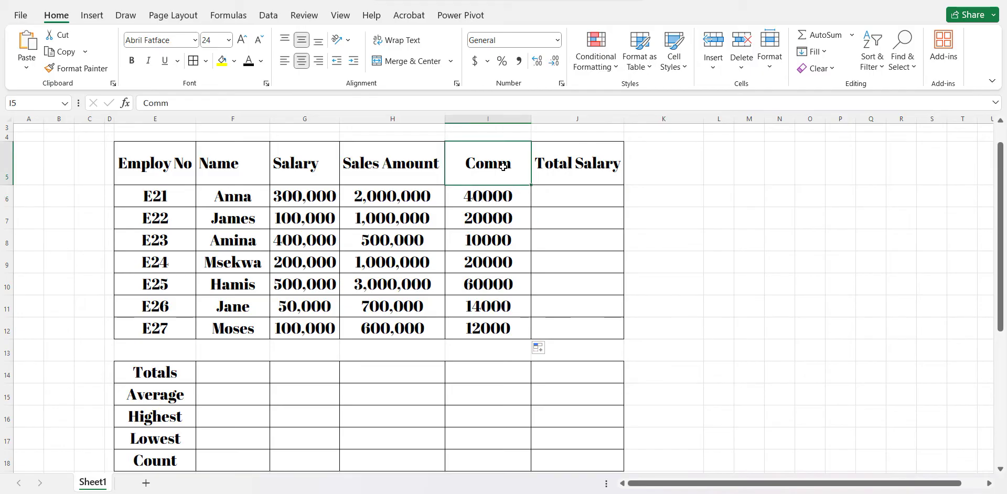
left_click(288, 171)
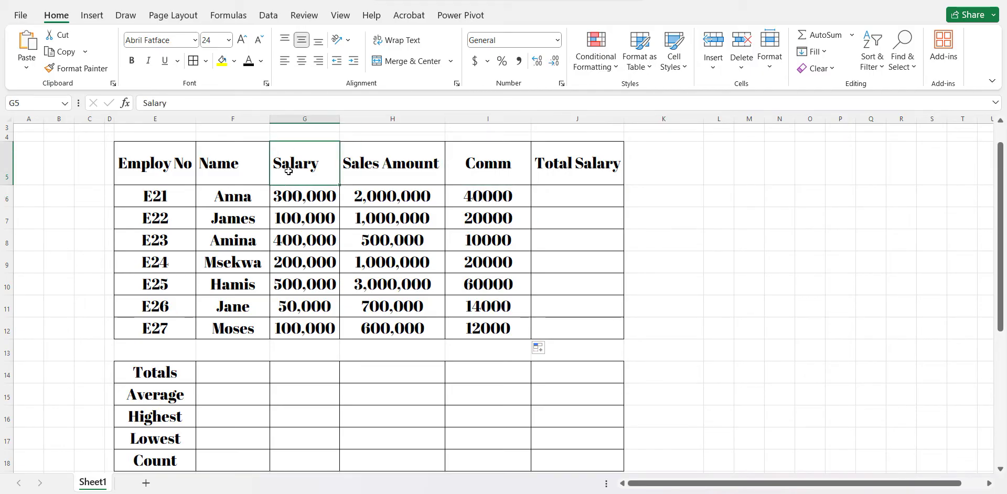
left_click(566, 200)
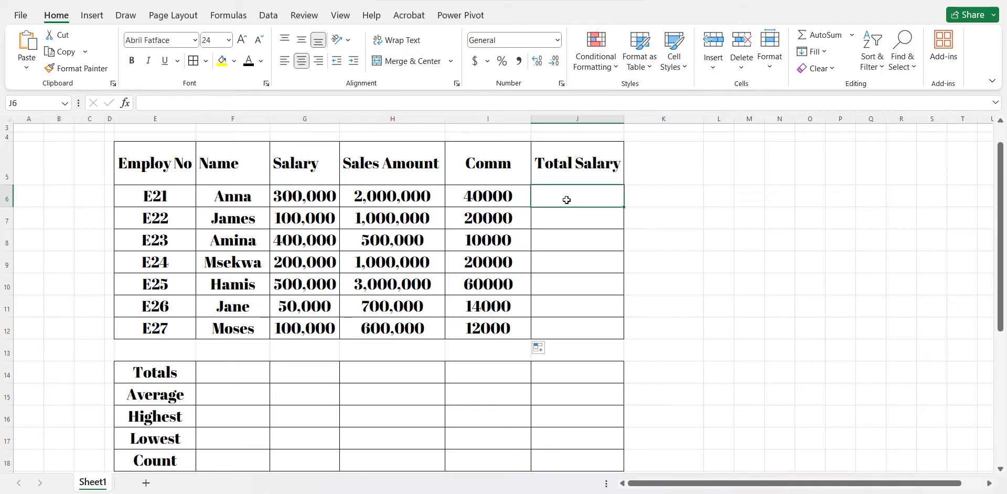
type("=")
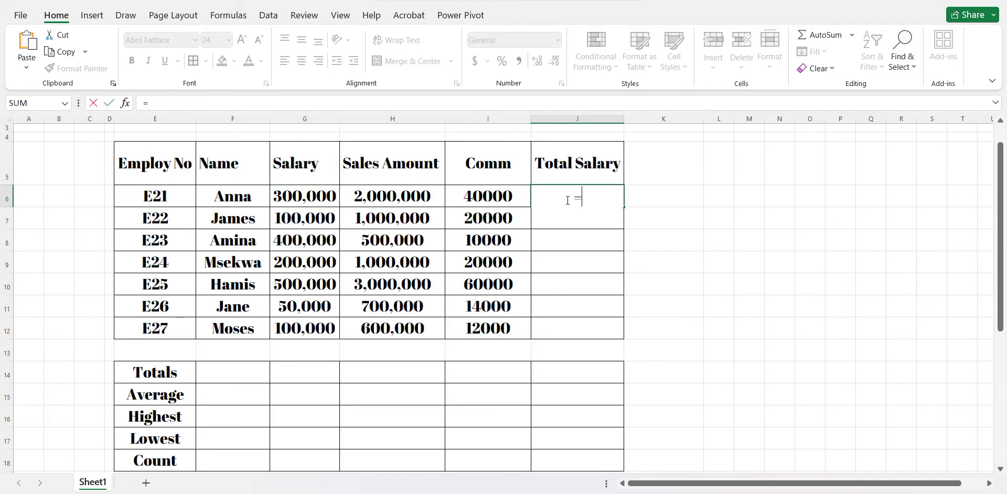
left_click(323, 193)
left_click(583, 202)
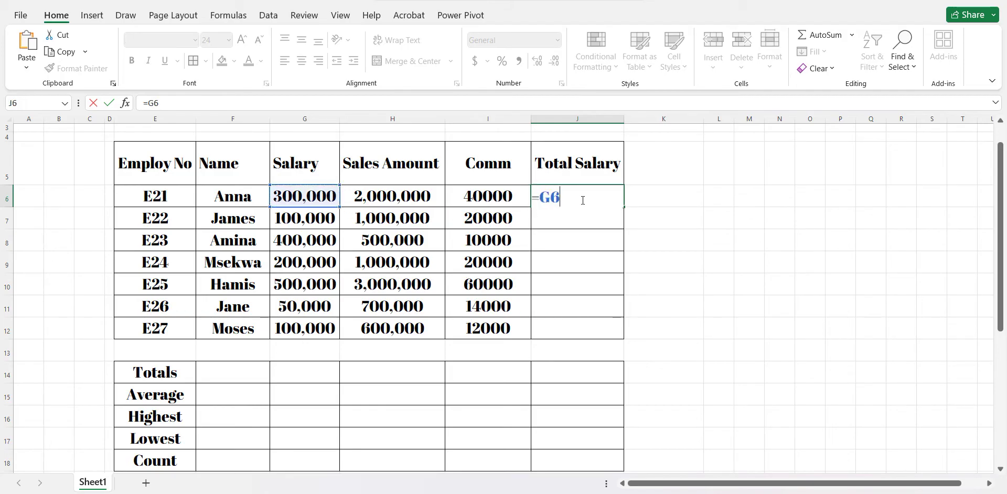
type("+")
left_click(501, 196)
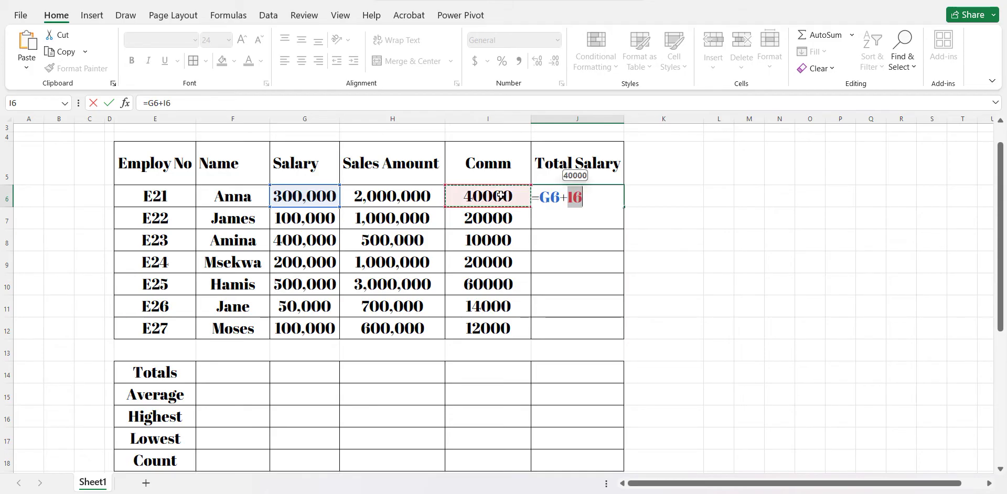
key("Return")
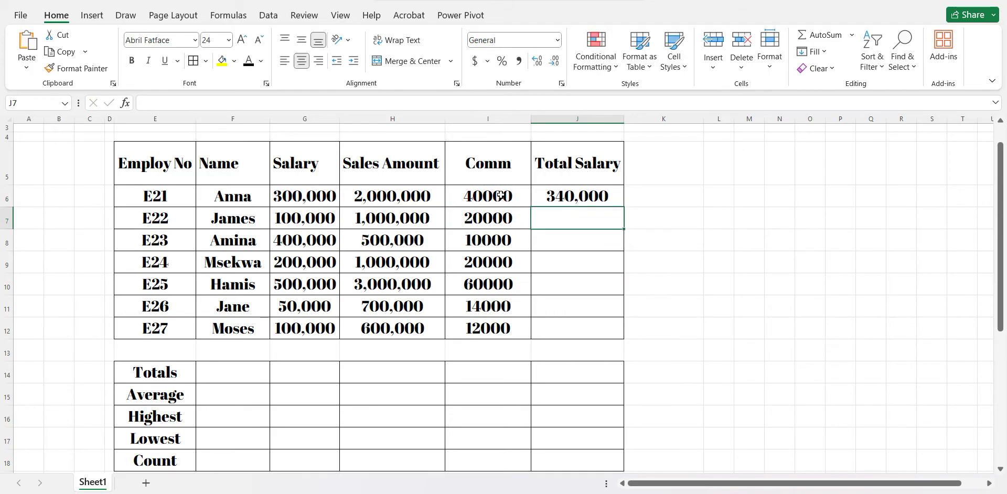
- Copy the total salary formula from J6 down through J12 for employee numbers E22 to E27
left_click(554, 193)
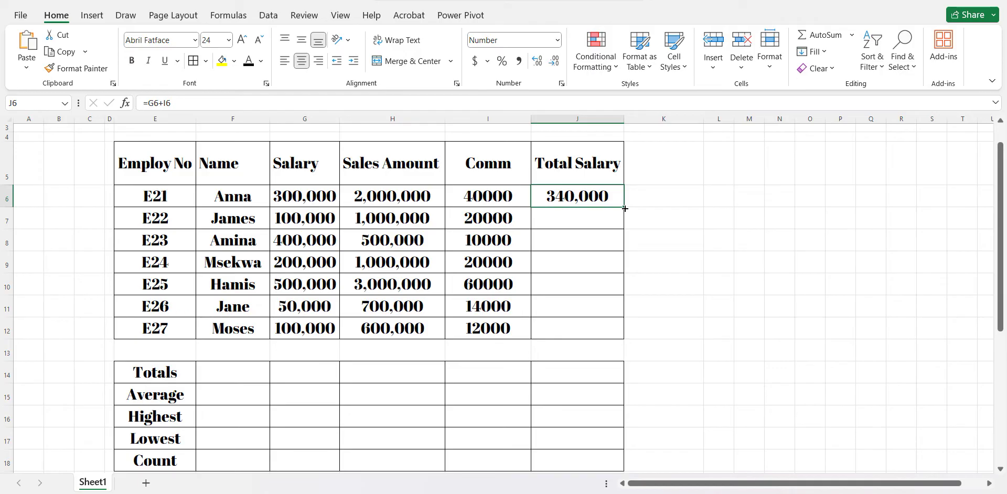
left_click_drag(622, 220, 622, 340)
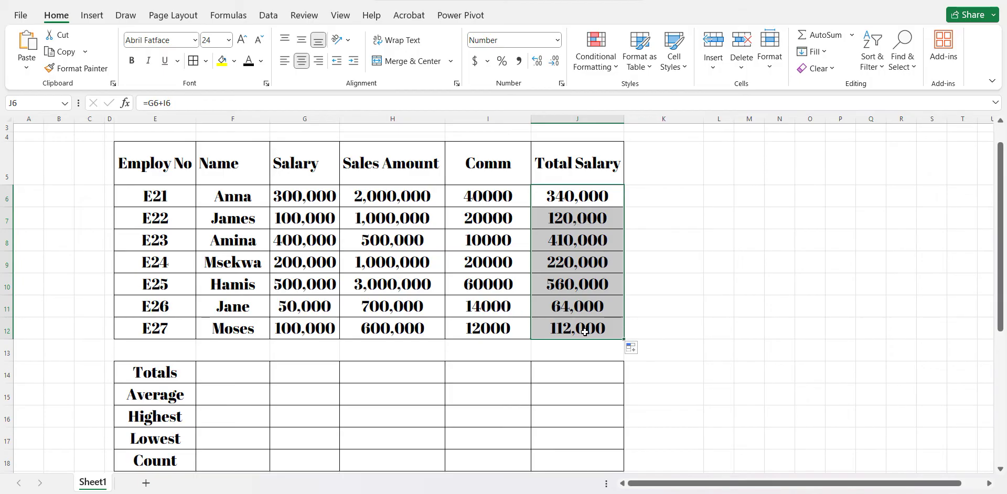
- Merge and center the Totals label across E14:F14 and the Average label across E15:F15
scroll(585, 332, "down", 1)
scroll(585, 332, "up", 1)
scroll(584, 332, "down", 1)
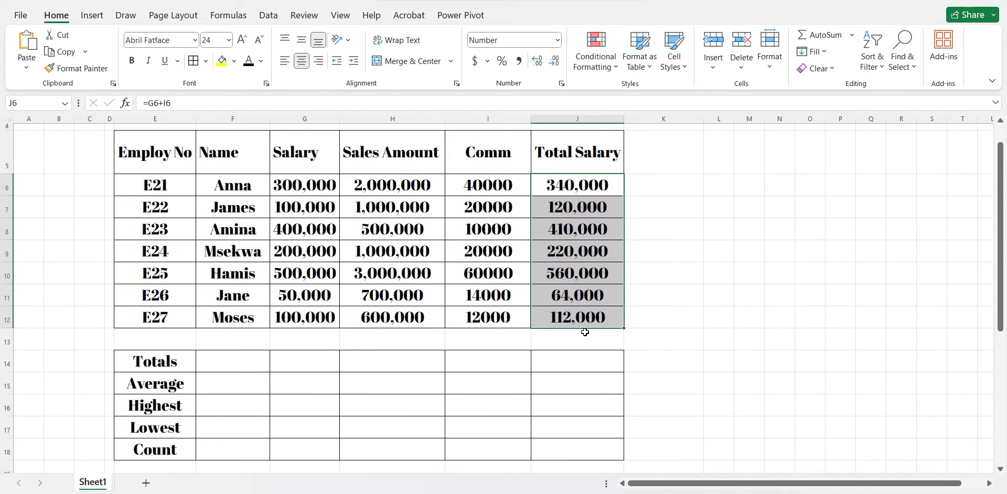
scroll(585, 332, "down", 5)
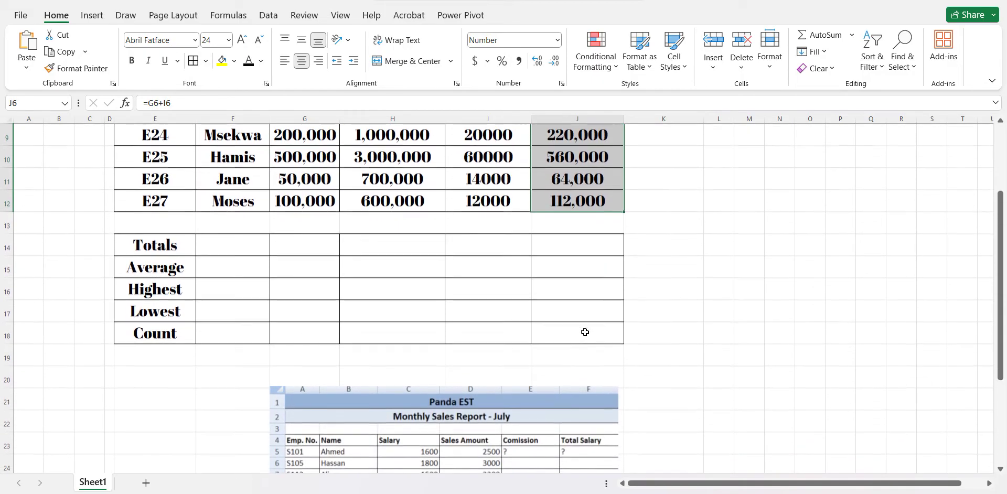
left_click(249, 239)
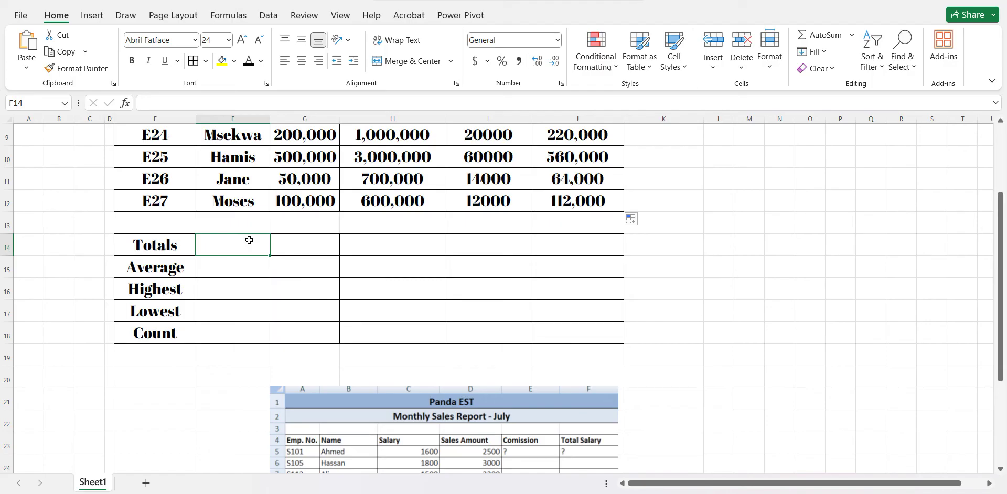
scroll(249, 239, "up", 4)
scroll(249, 240, "down", 1)
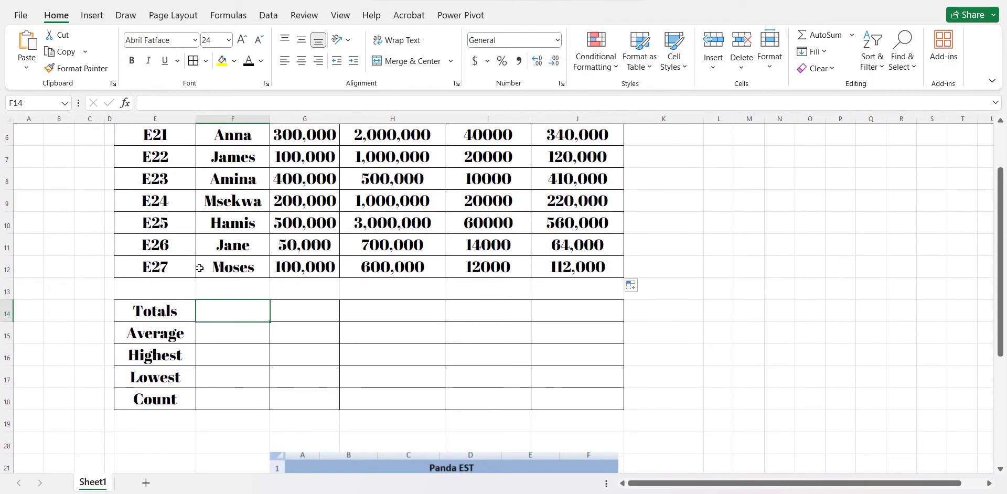
left_click_drag(216, 310, 164, 317)
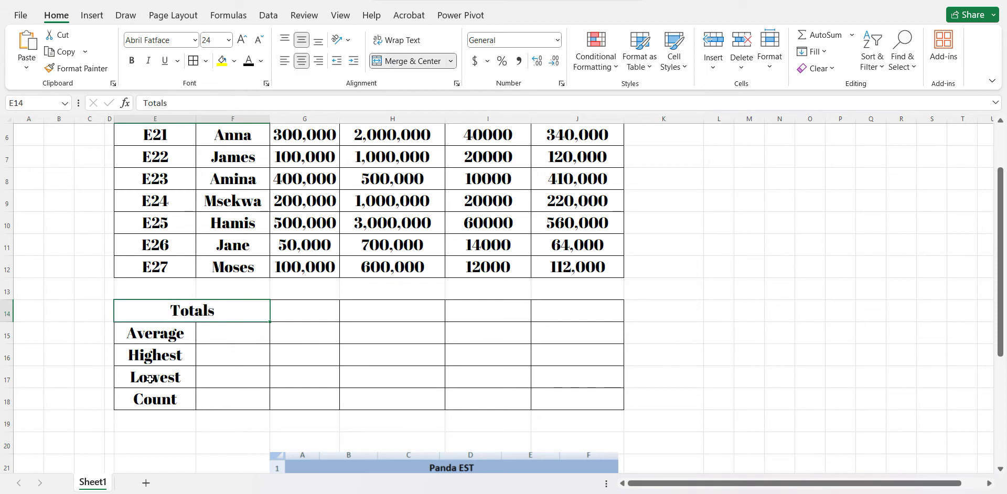
left_click_drag(202, 332, 185, 333)
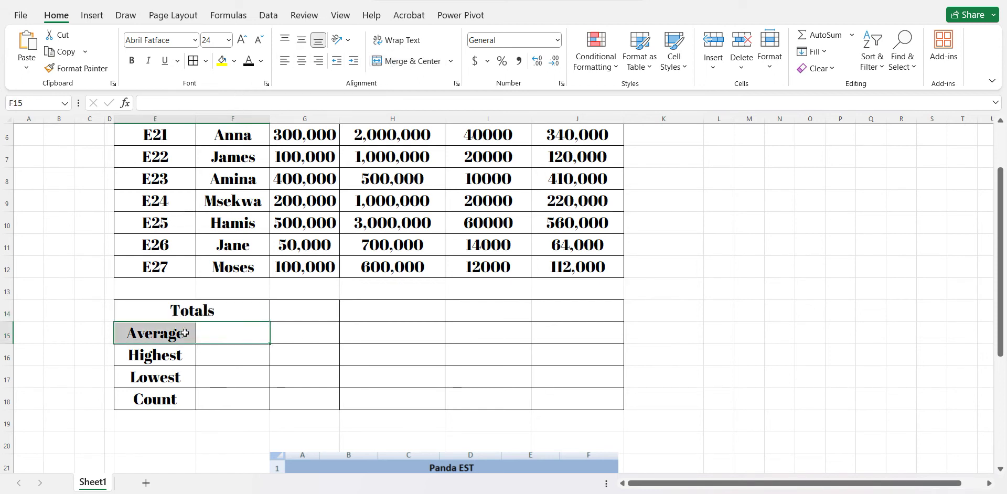
left_click(404, 66)
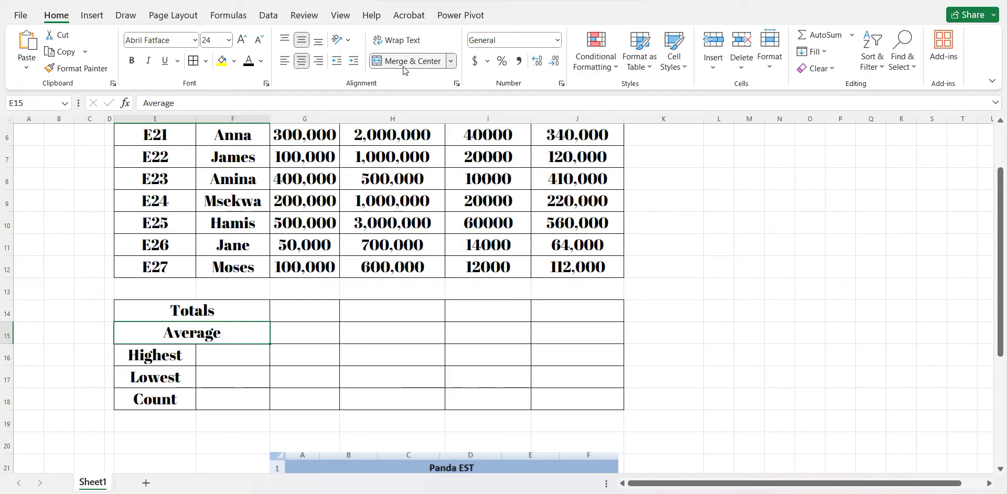
- Merge and center the Highest label across E16:F16 and the Lowest label across E17:F17
left_click_drag(234, 357, 190, 357)
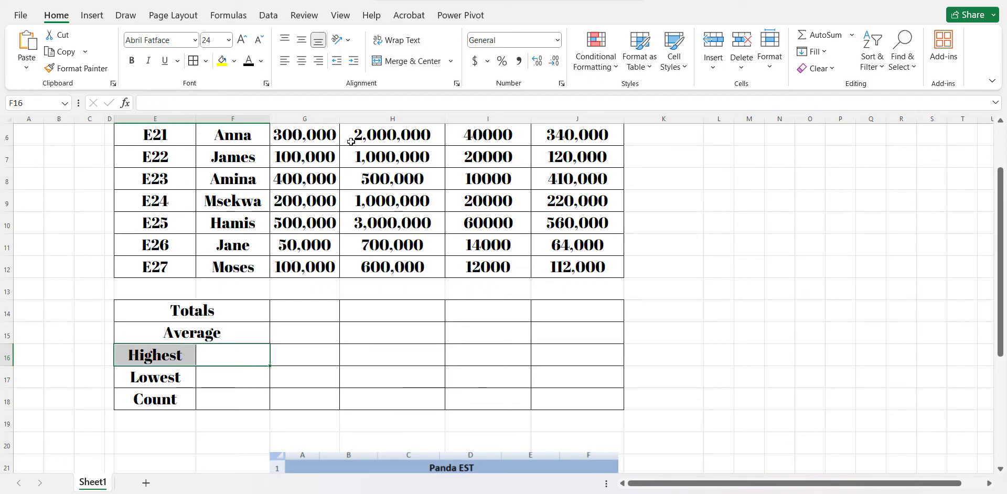
left_click(403, 62)
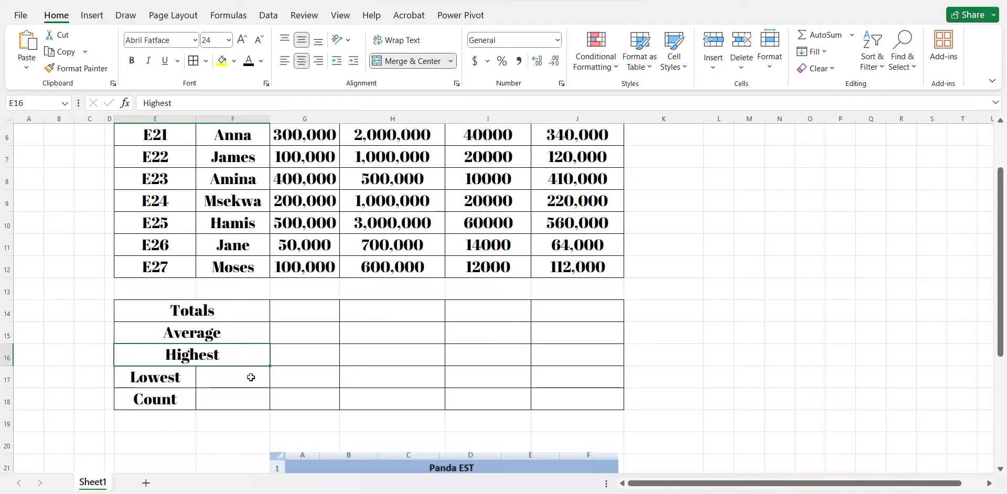
left_click_drag(250, 375, 191, 379)
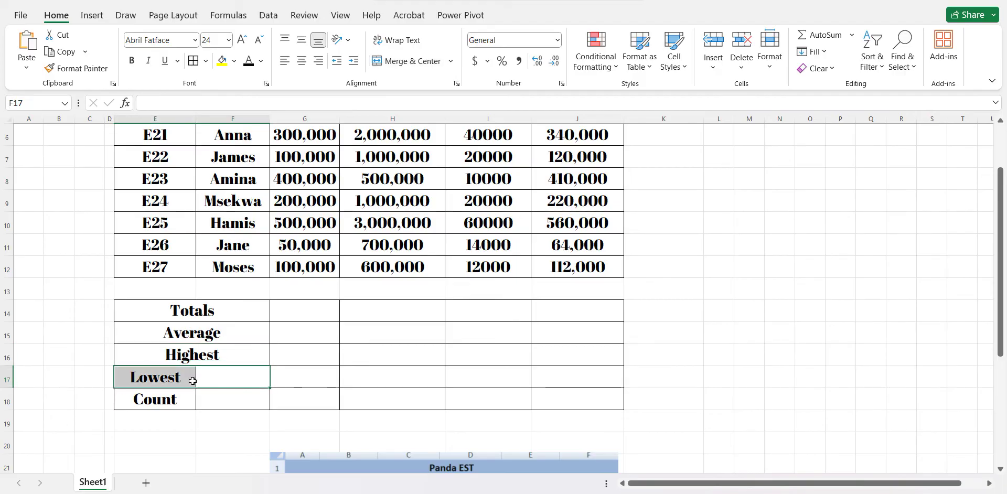
left_click(414, 63)
- Merge and center the Count label across E18:F18
left_click(204, 394)
left_click_drag(203, 394, 169, 401)
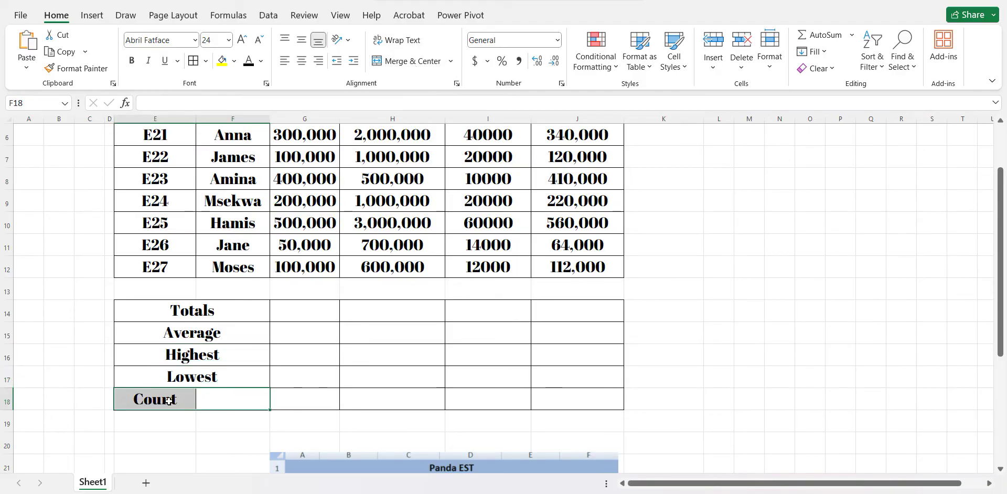
left_click(391, 64)
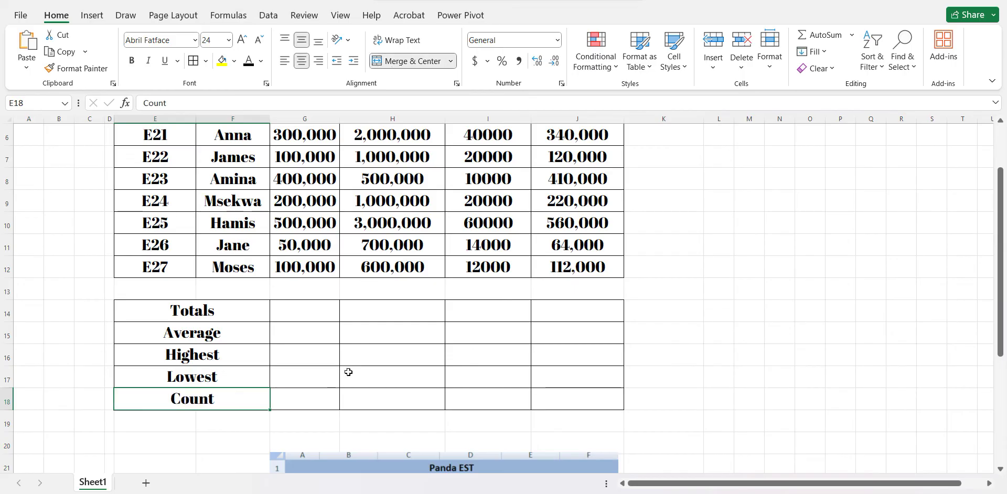
- Examine the individual salaries in G6:G12 that the Totals cell G14 has to add up
left_click(317, 337)
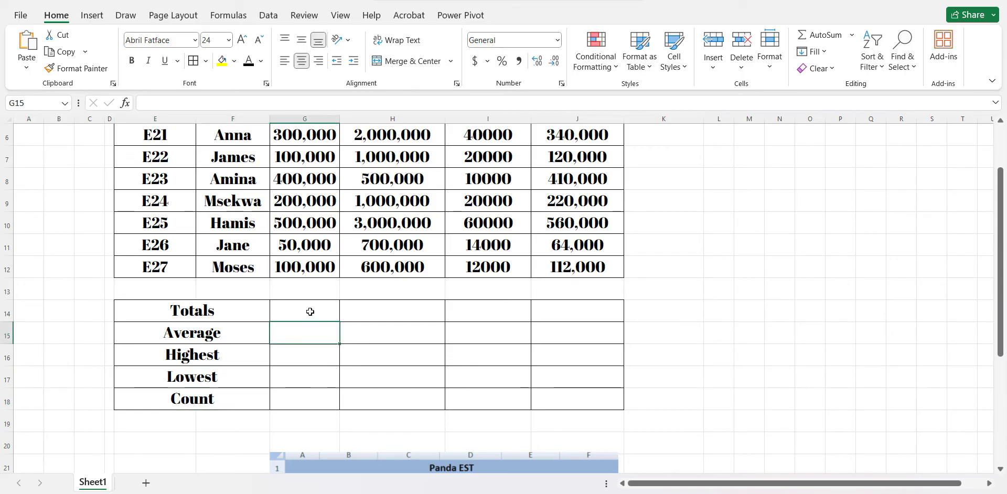
left_click(309, 311)
scroll(310, 311, "up", 1)
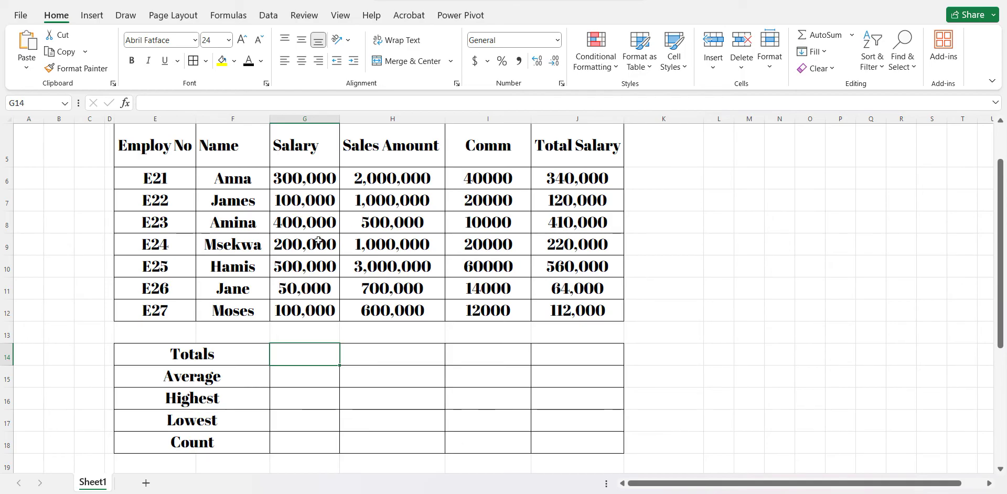
left_click(314, 181)
left_click(318, 206)
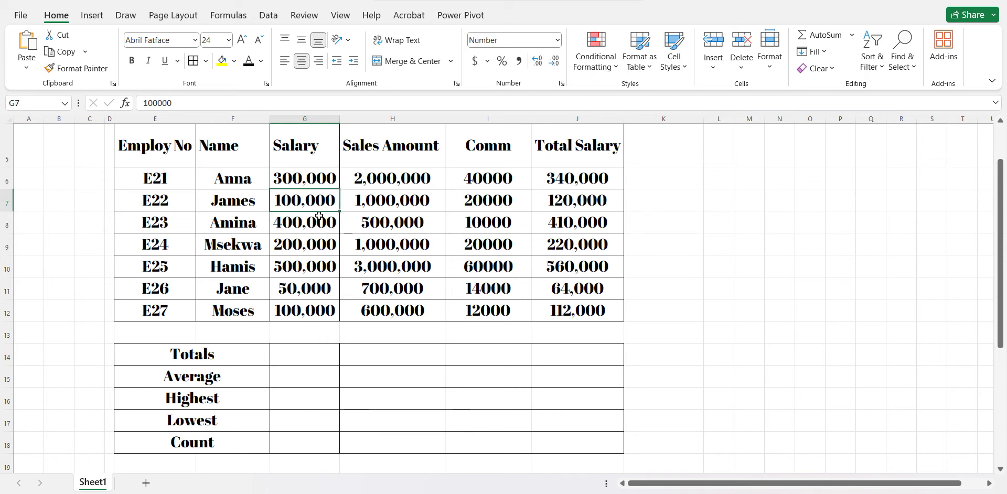
left_click(319, 229)
left_click(318, 244)
left_click(318, 266)
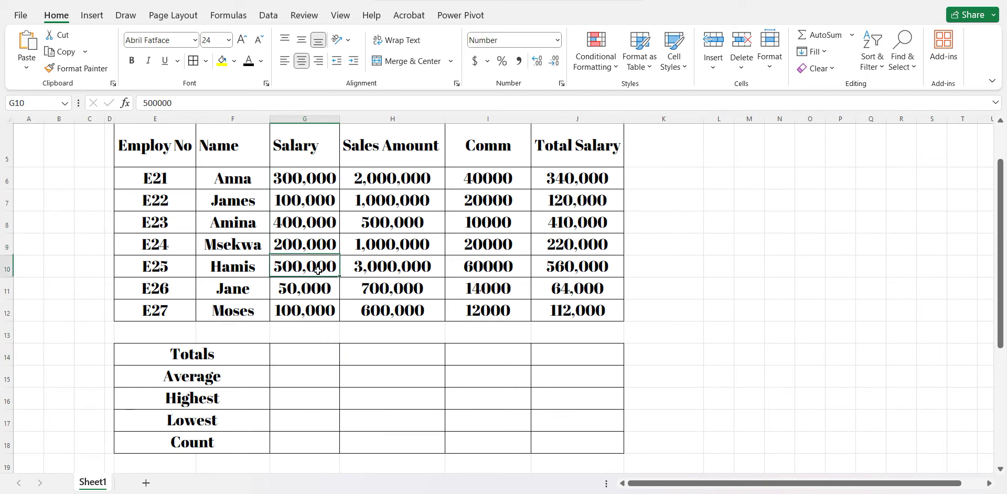
left_click(317, 288)
left_click(318, 308)
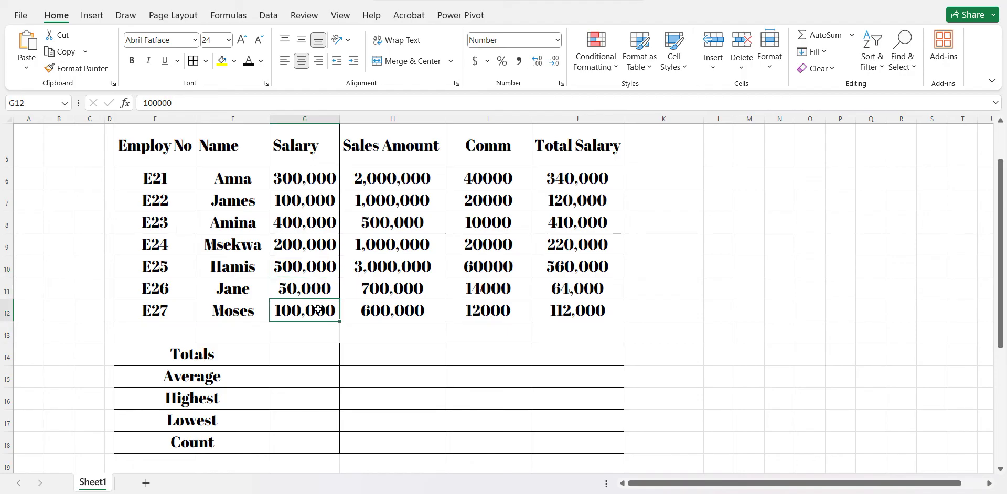
left_click(307, 351)
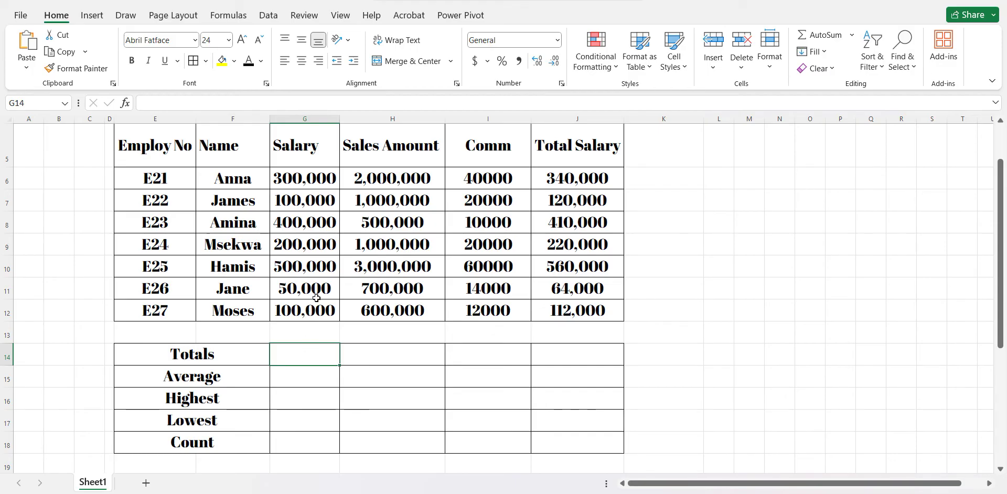
left_click_drag(316, 294, 311, 205)
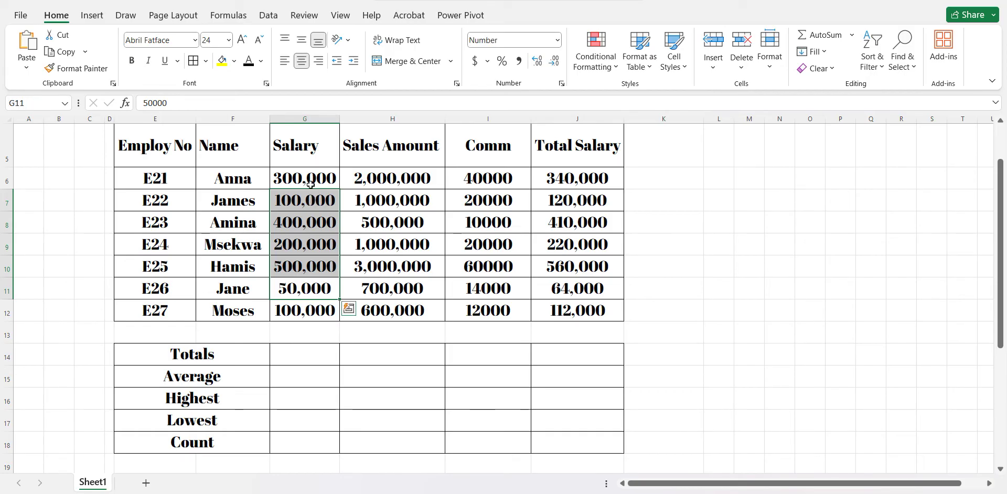
left_click(310, 184)
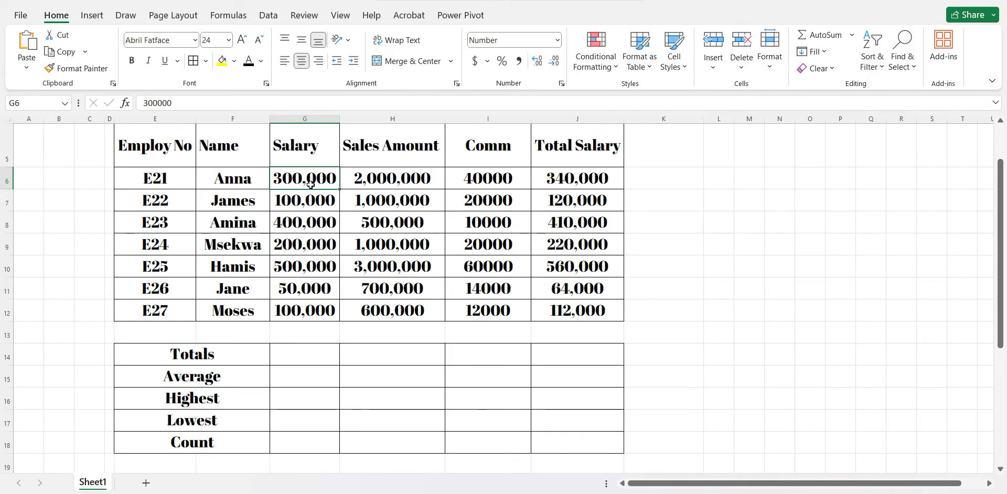
left_click(309, 310)
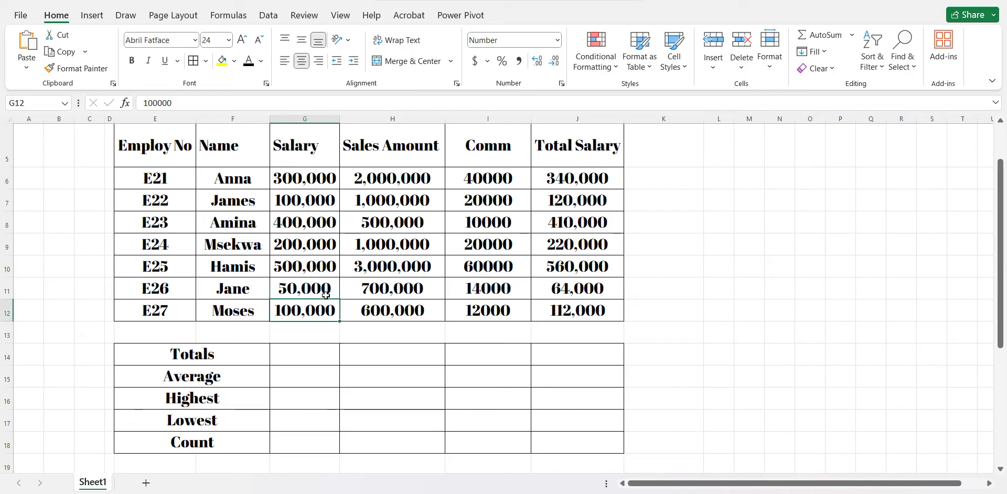
left_click_drag(329, 292, 314, 206)
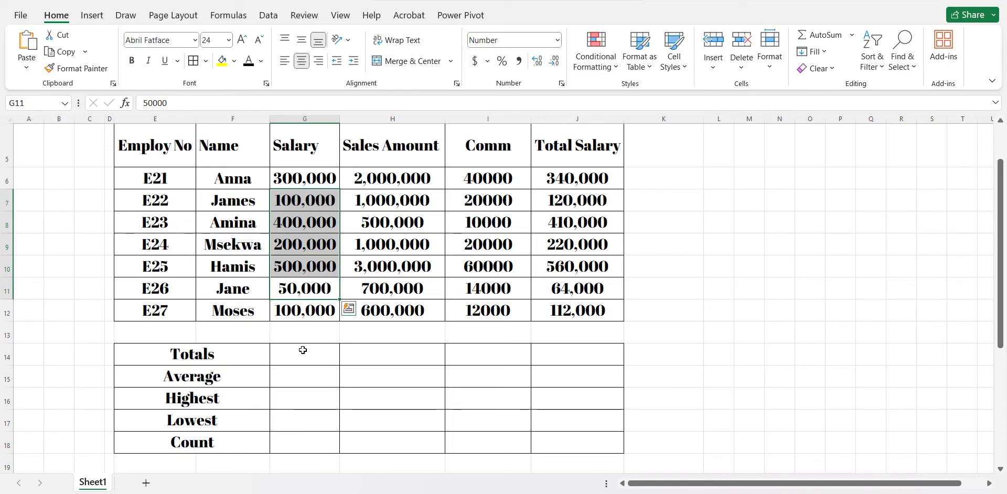
- Calculate the total of the Salary column in cell G14 with the formula =SUM(G6:G12)
left_click(303, 351)
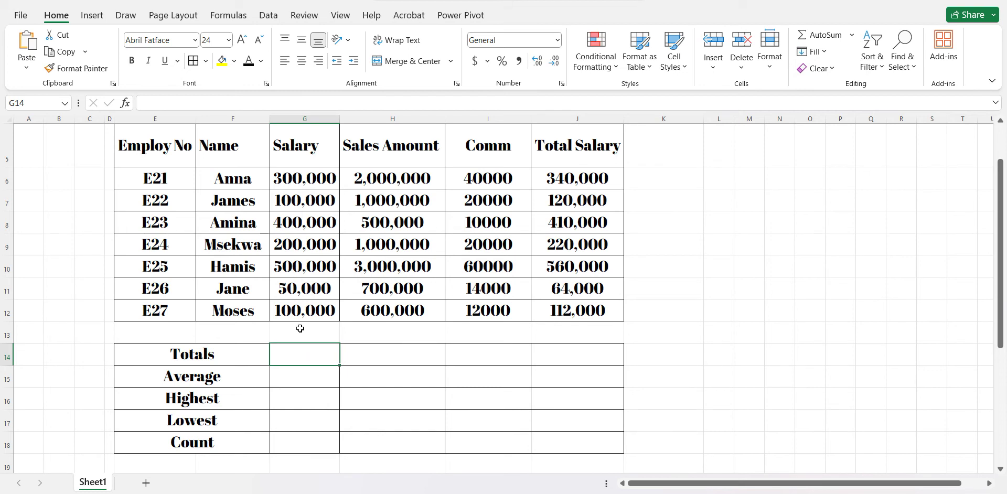
type("=")
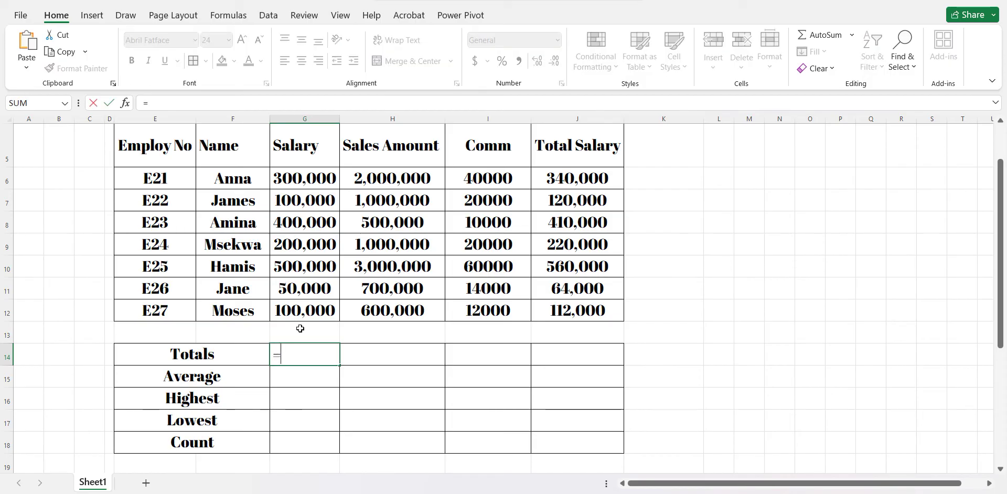
type("sum")
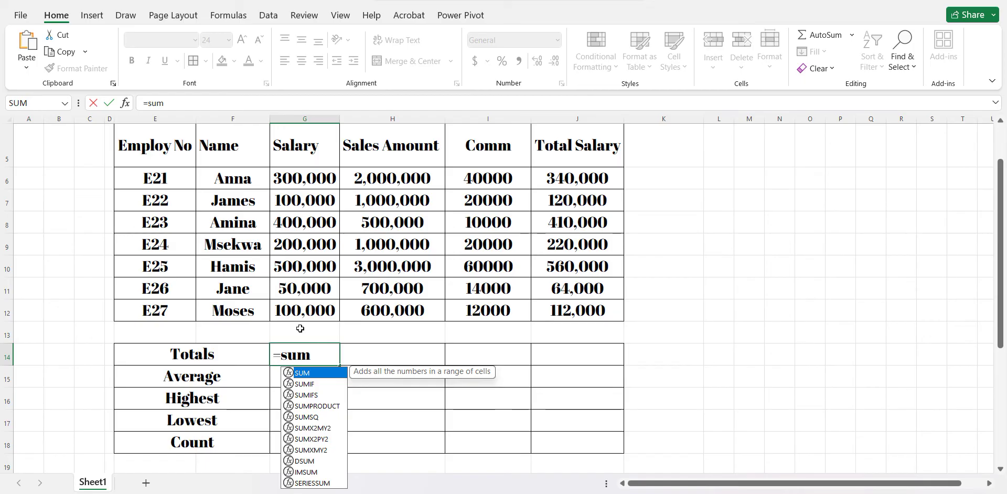
type("()")
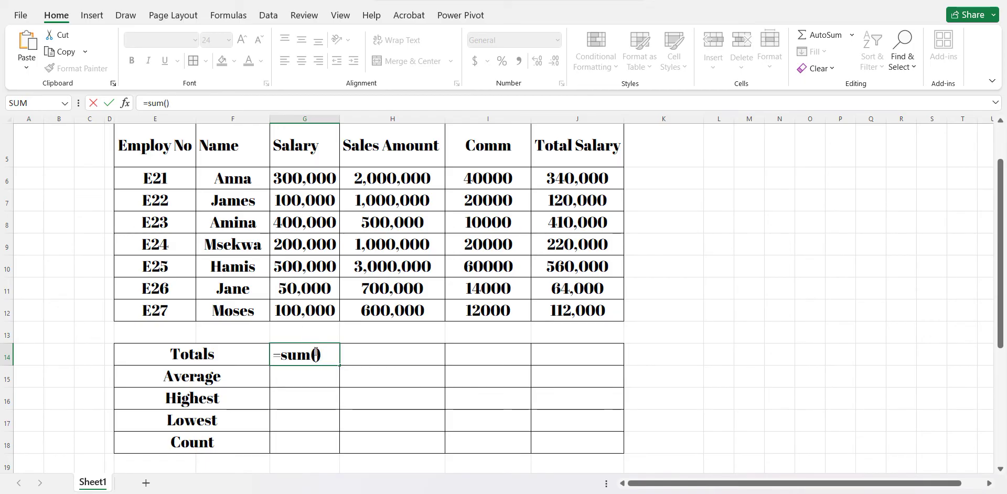
left_click(317, 355)
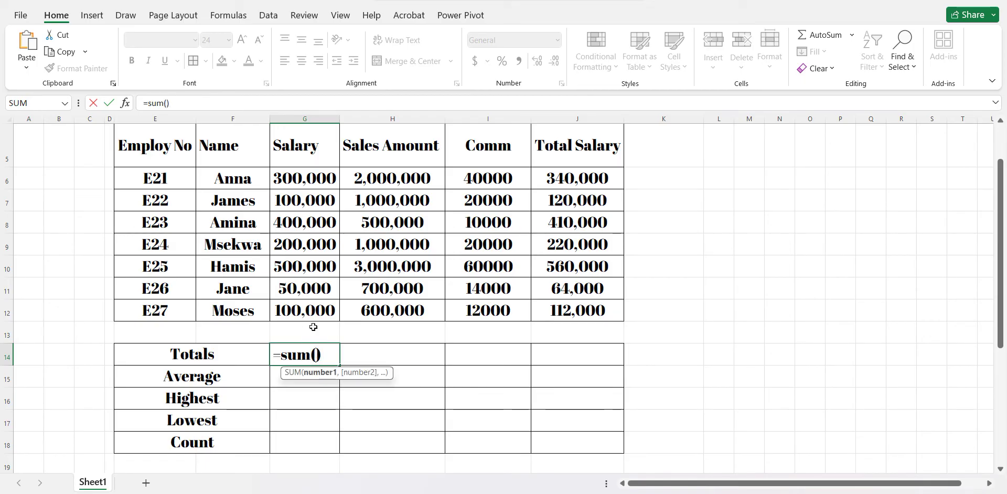
left_click(309, 182)
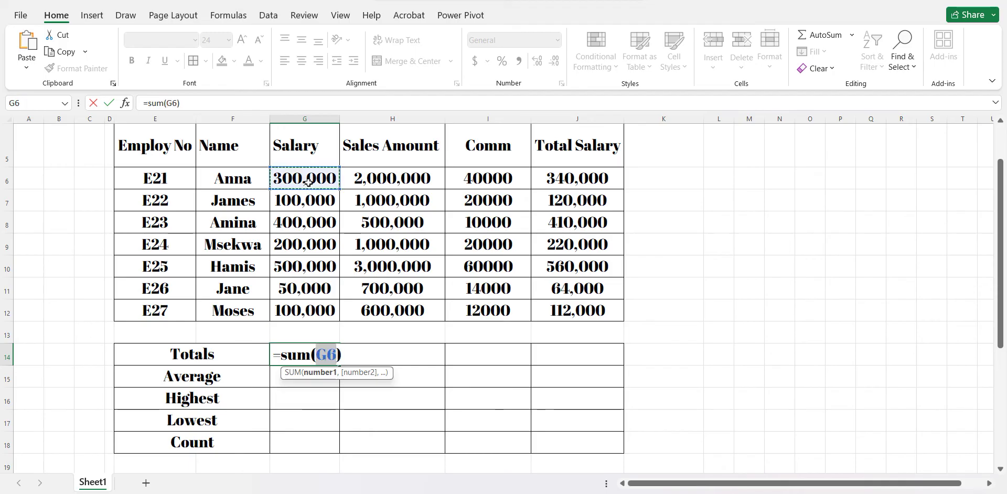
left_click_drag(309, 182, 320, 306)
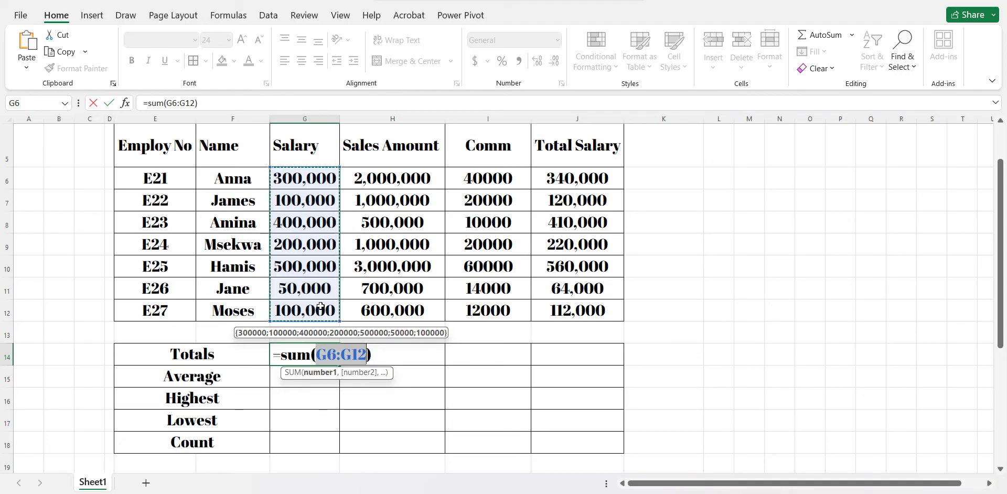
key("Return")
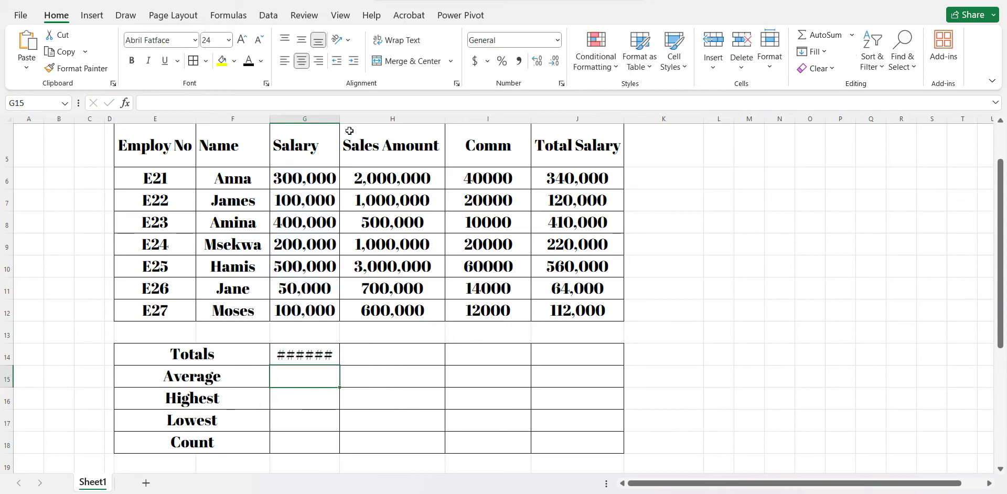
- Widen the Salary column to a width of about 24 and copy the total formula from G14 across through J14
left_click_drag(339, 120, 354, 121)
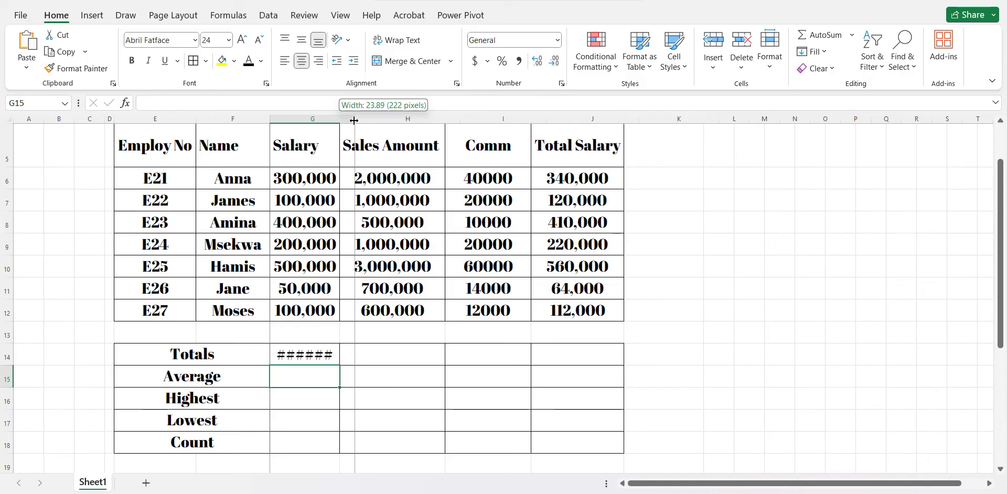
mouse_move(354, 120)
left_mouse_down()
mouse_move(364, 123)
mouse_move(356, 125)
left_mouse_up()
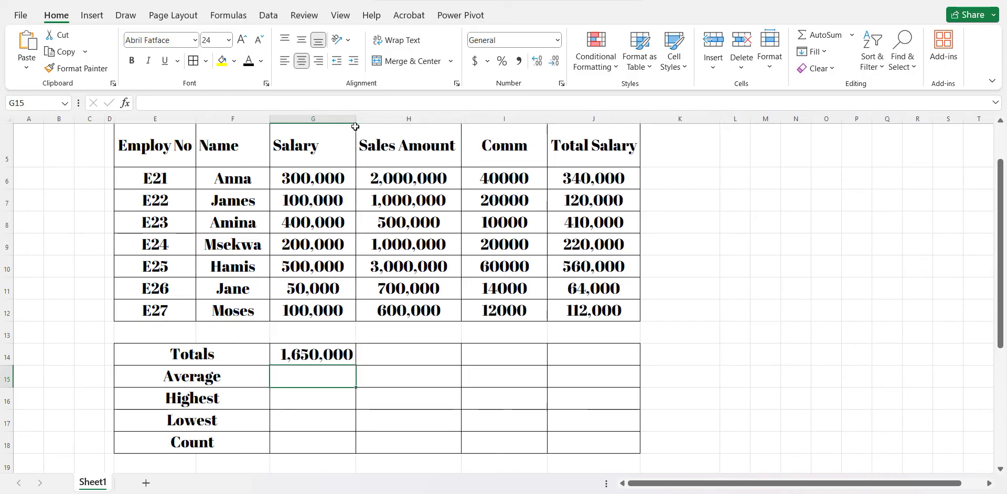
left_click(394, 352)
left_click(337, 356)
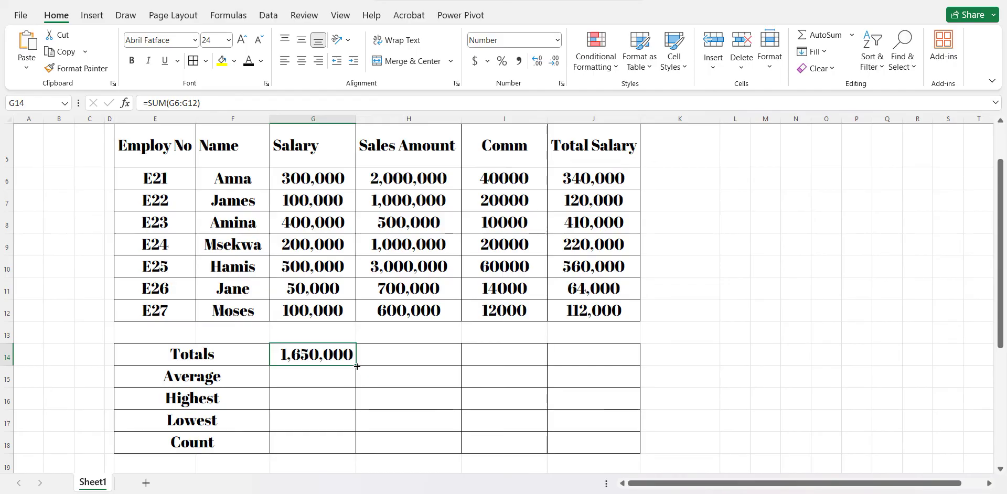
left_click_drag(357, 366, 609, 364)
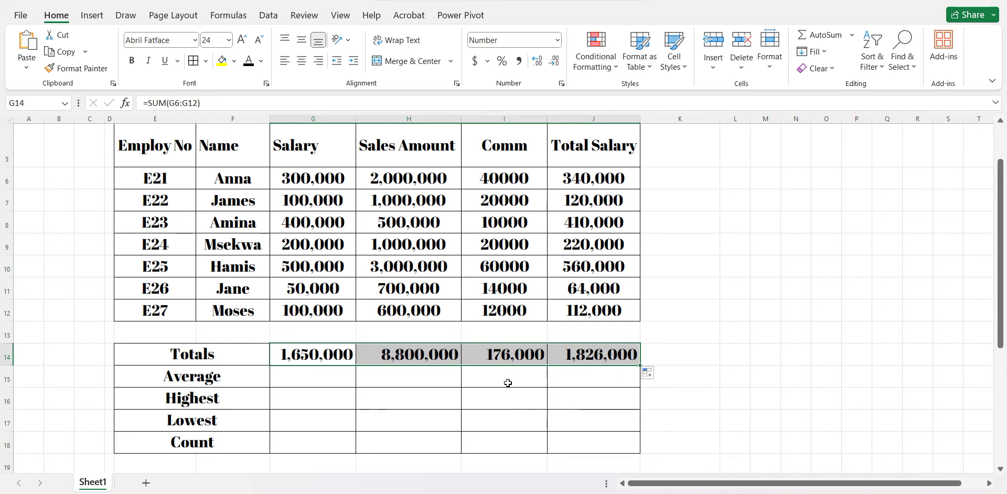
- Calculate the average of the Salary column in cell G15 with the formula =AVERAGE(G6:G12)
left_click(329, 373)
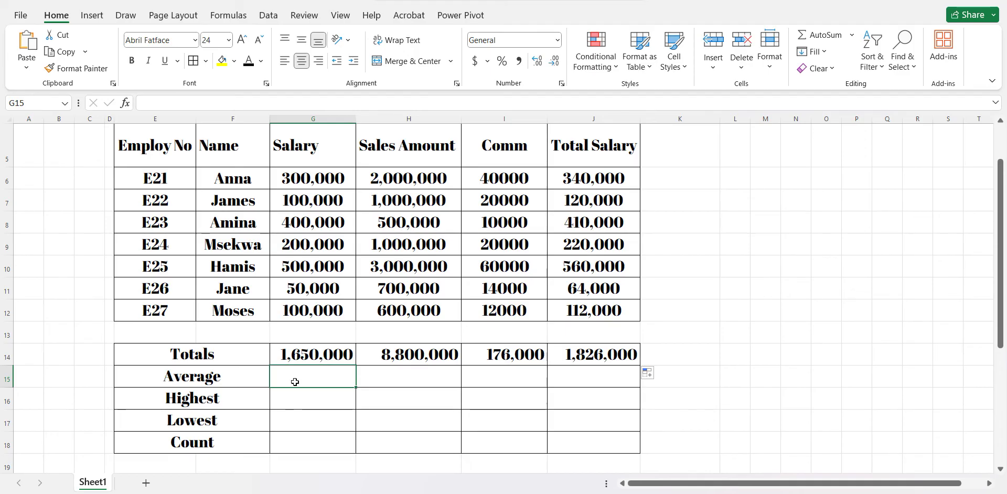
type("=")
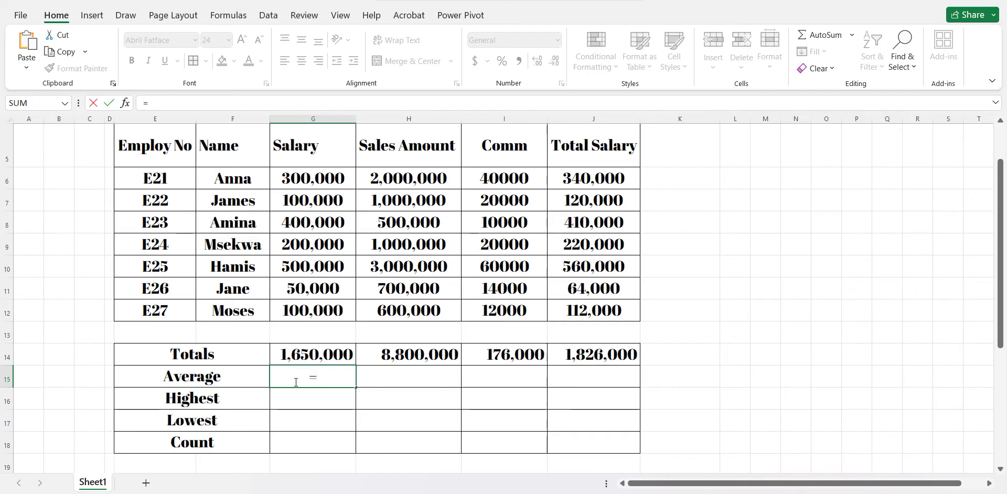
type("ave")
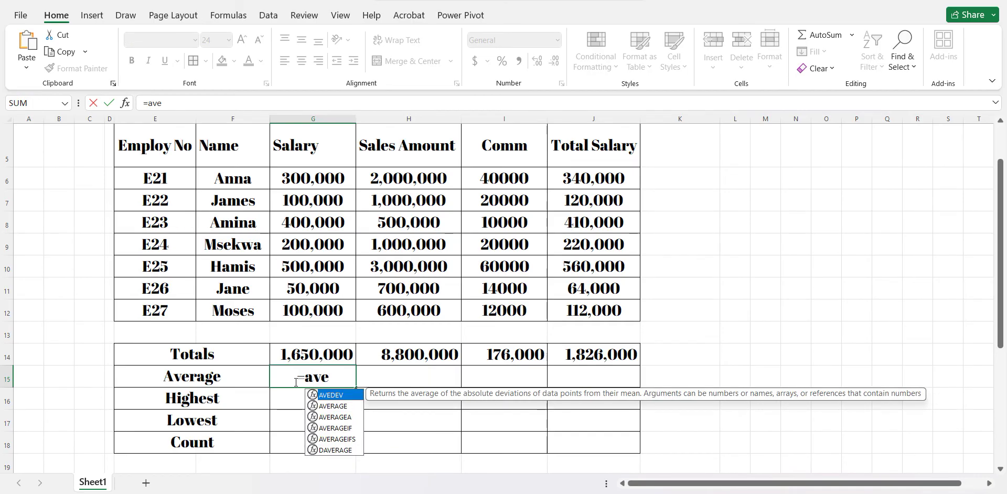
type("ra")
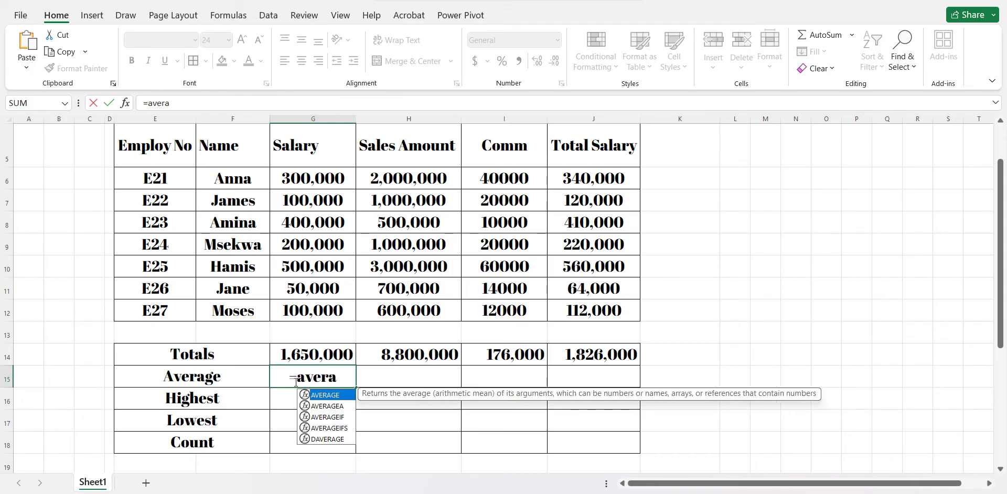
type("ge()")
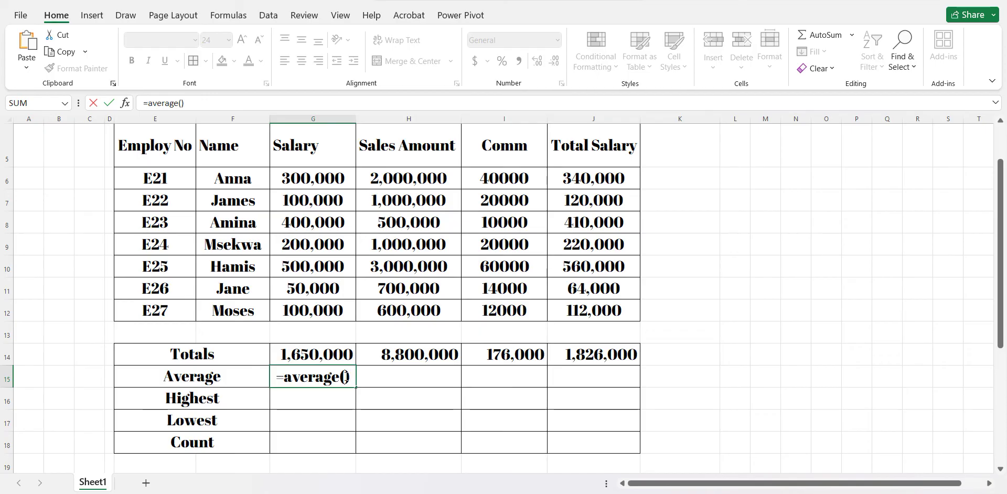
key("Left")
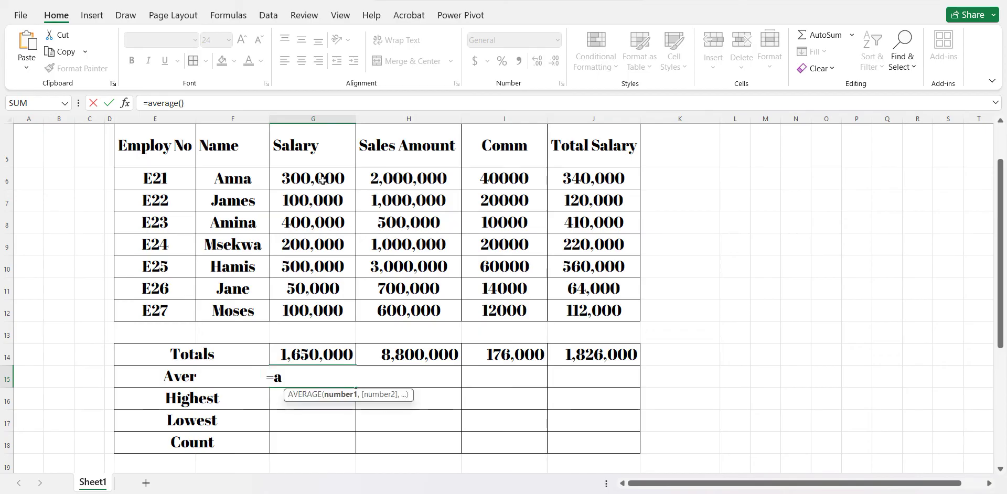
left_click(321, 179)
left_click_drag(322, 179, 334, 306)
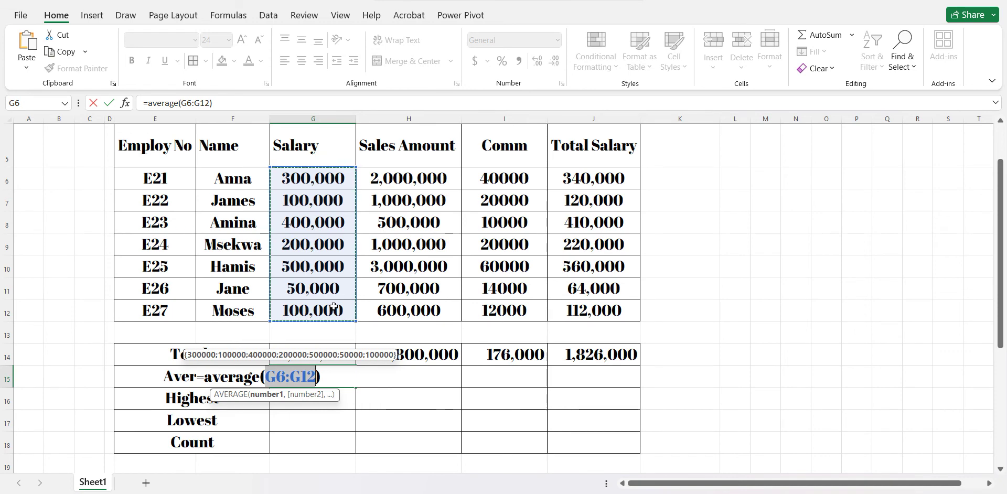
key("Return")
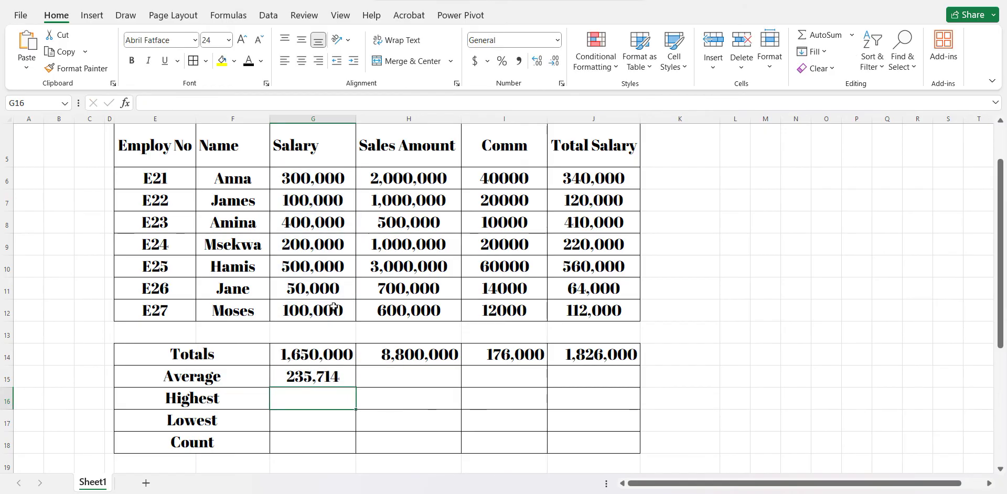
- Copy the average formula from G15 across through J15 for Sales Amount, Comm and Total Salary
left_click(336, 381)
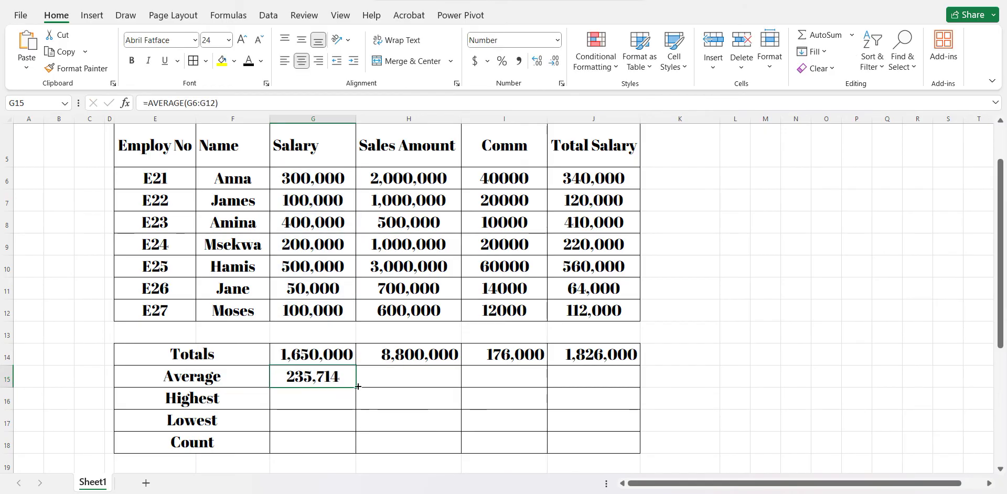
left_click_drag(356, 388, 599, 391)
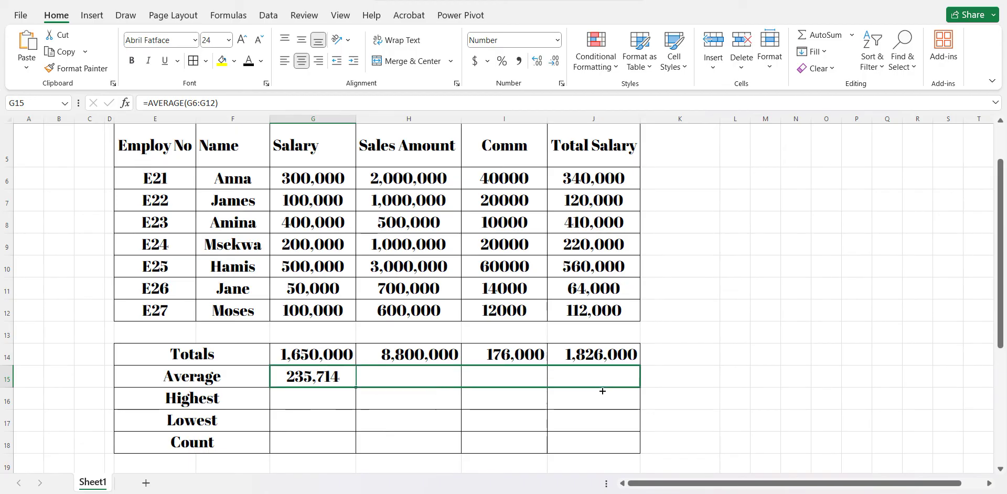
left_click_drag(602, 391, 602, 392)
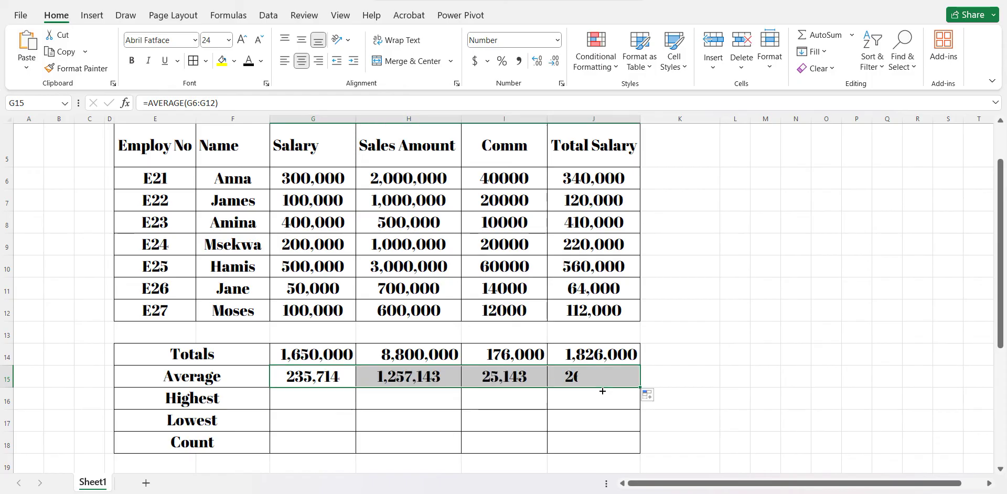
- Calculate the highest value of the Salary column in cell G16 with the formula =MAX(G6:G12)
left_click(440, 399)
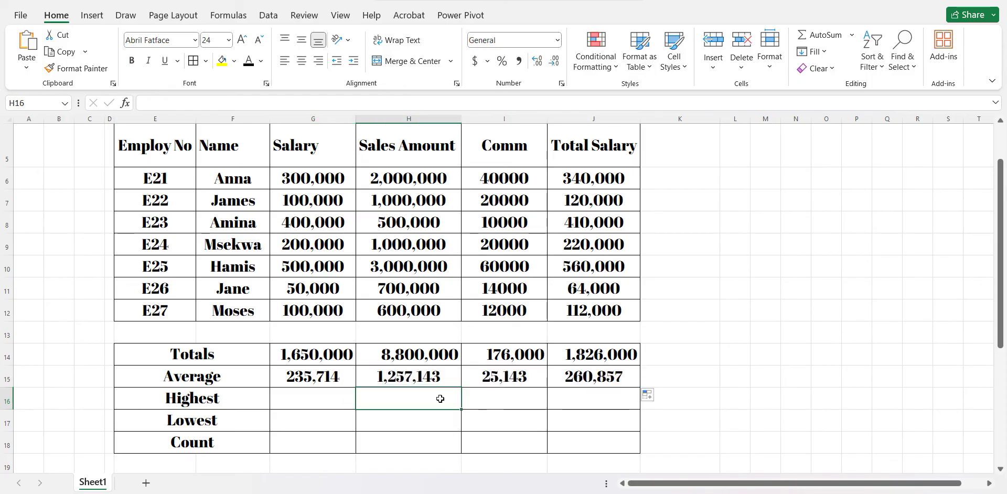
left_click(315, 402)
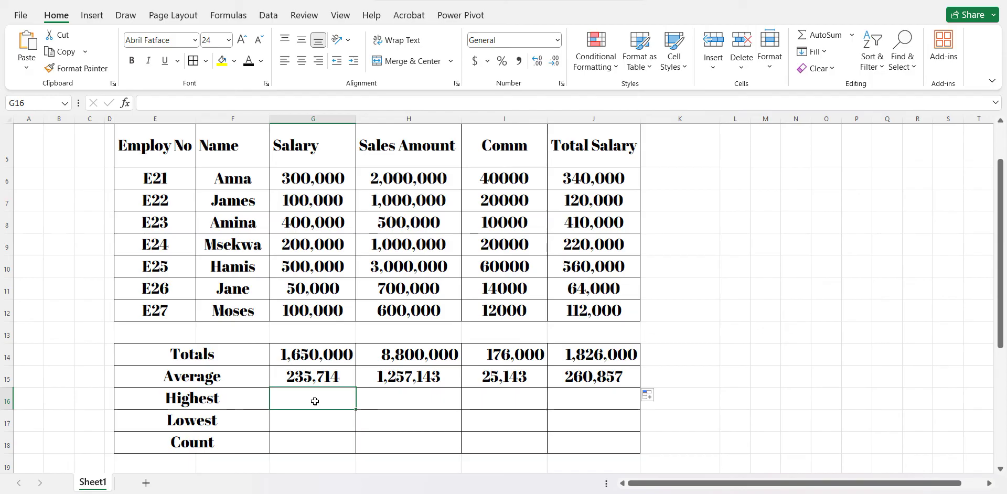
type("=")
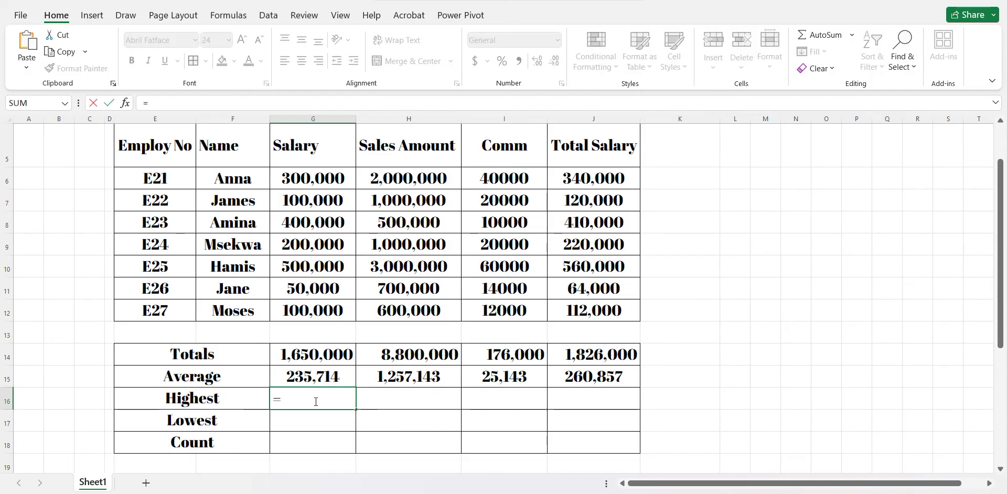
type("ma")
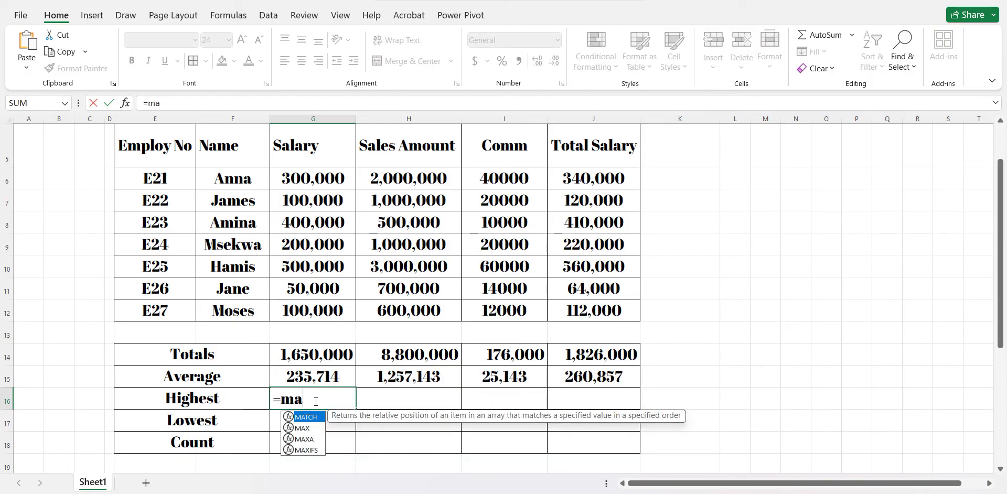
type("x")
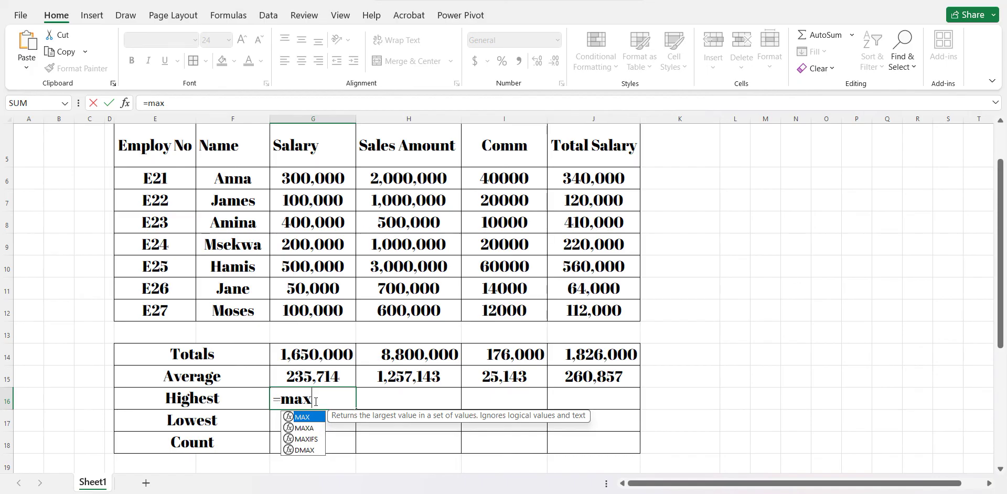
type("()")
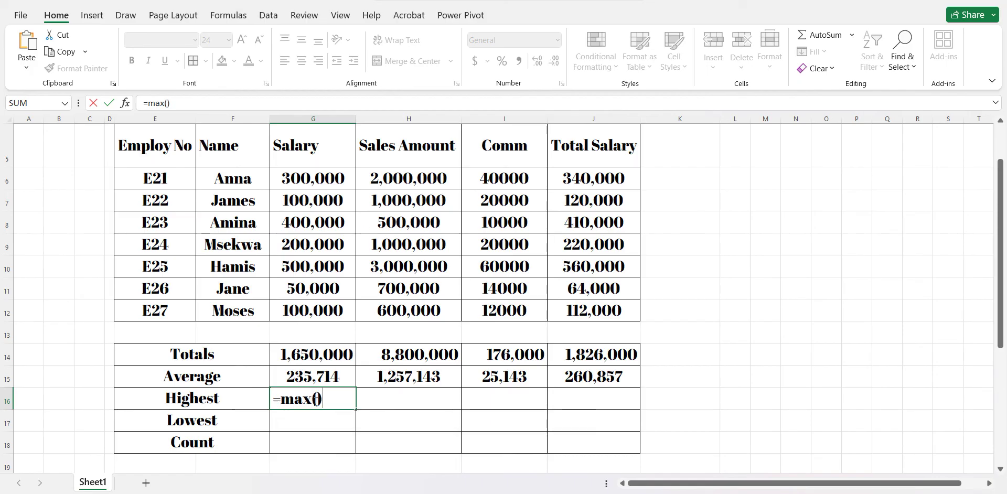
key("Left")
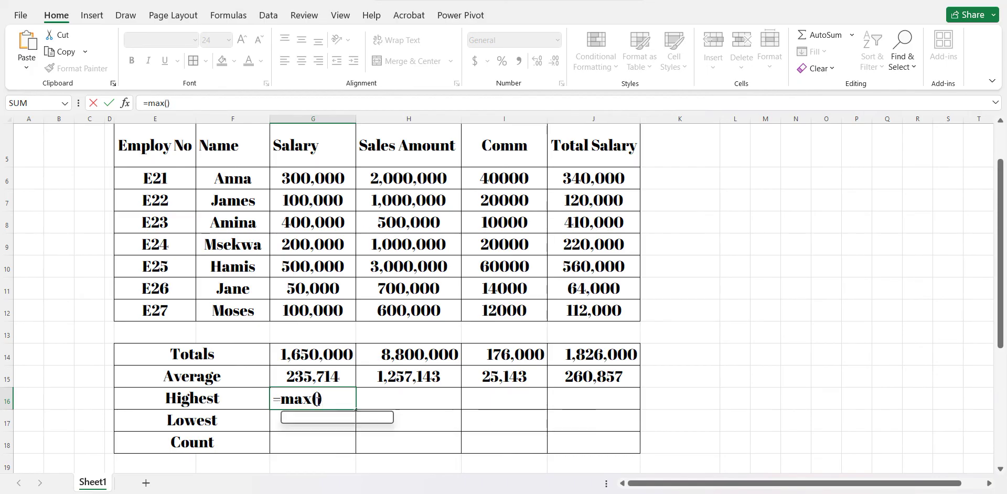
left_click(309, 184)
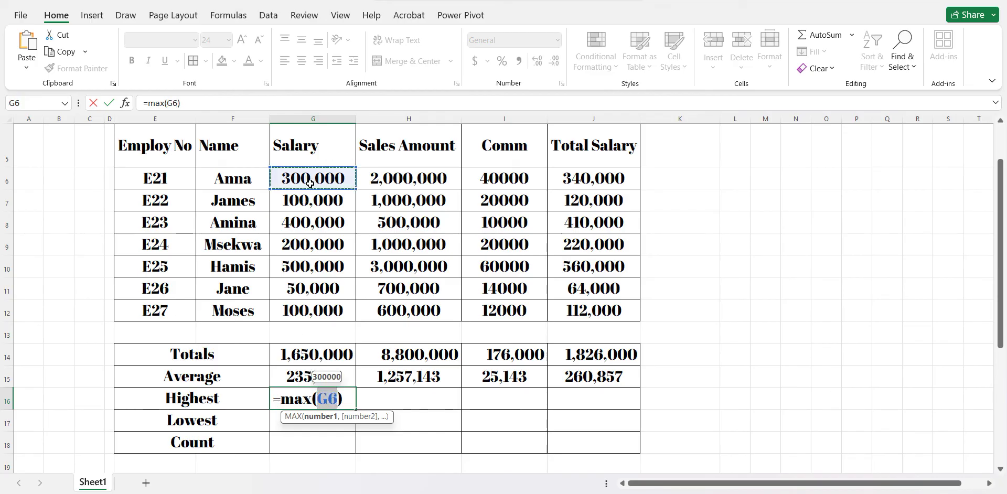
left_click_drag(309, 183, 325, 307)
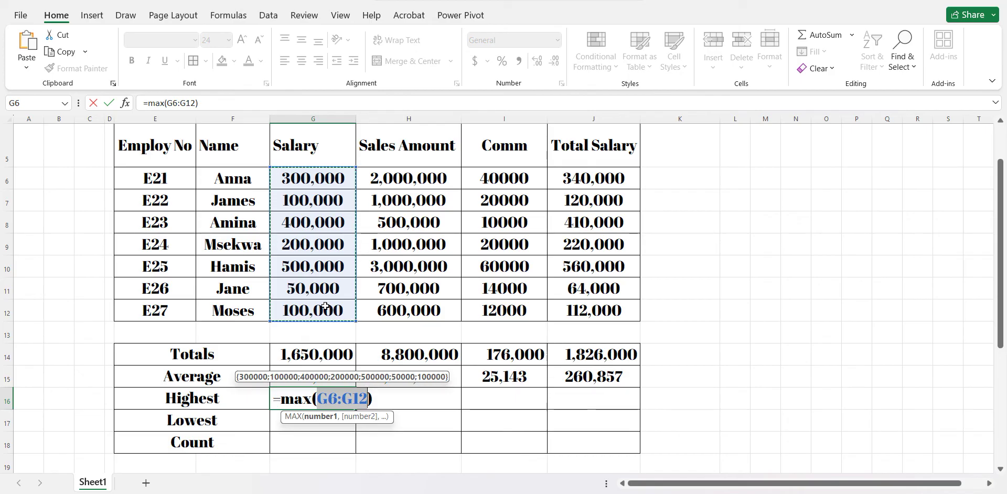
key("Return")
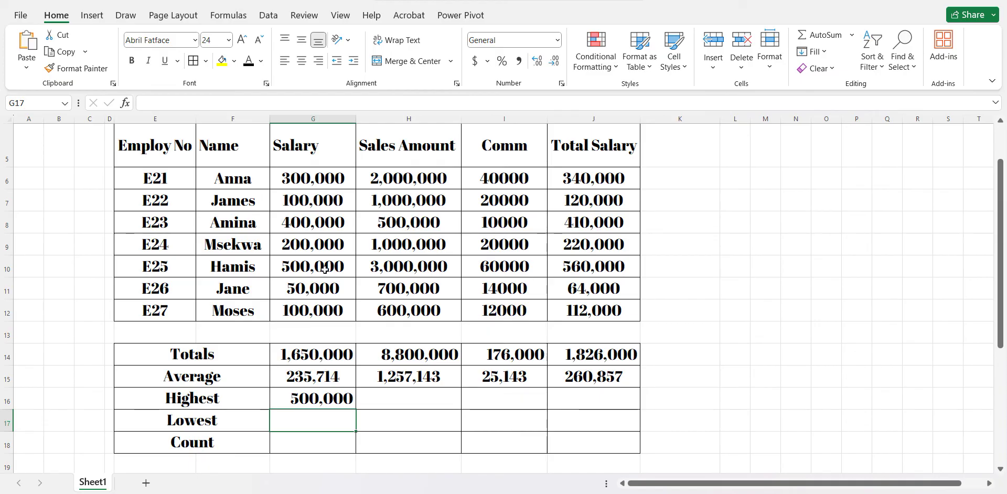
- Copy the highest-value formula from G16 across through J16 for Sales Amount, Comm and Total Salary
left_click(349, 407)
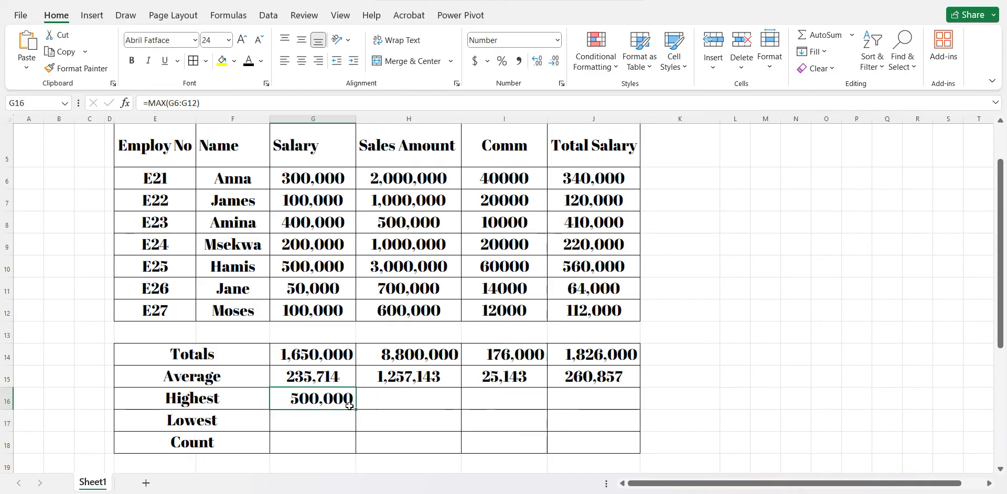
left_click_drag(356, 411, 596, 410)
left_click(427, 418)
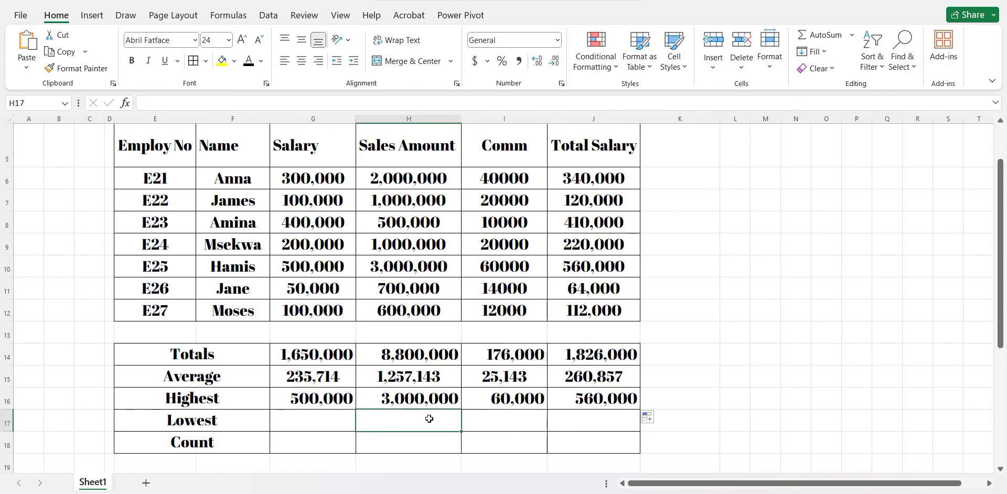
- Calculate the lowest Salary in cell G17 with the formula =MIN(G6:G12) and copy it across through J17
left_click(333, 422)
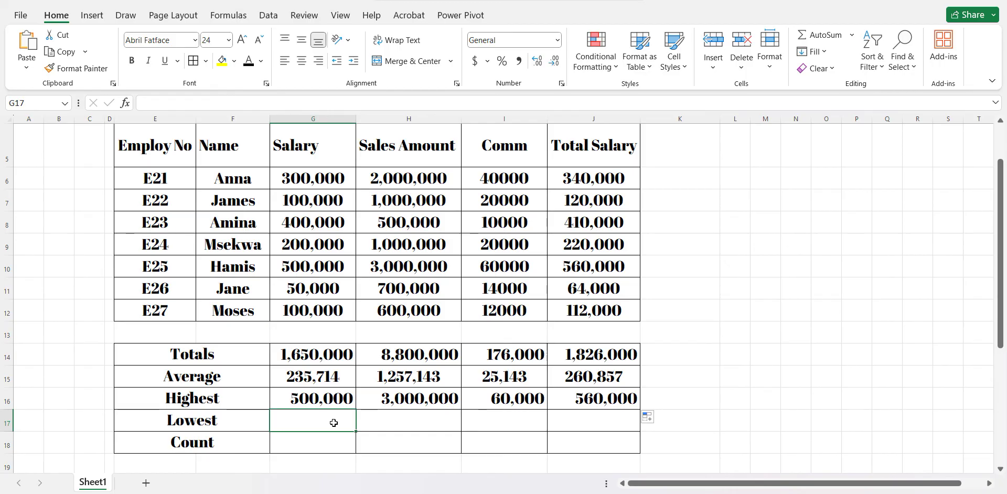
type("=")
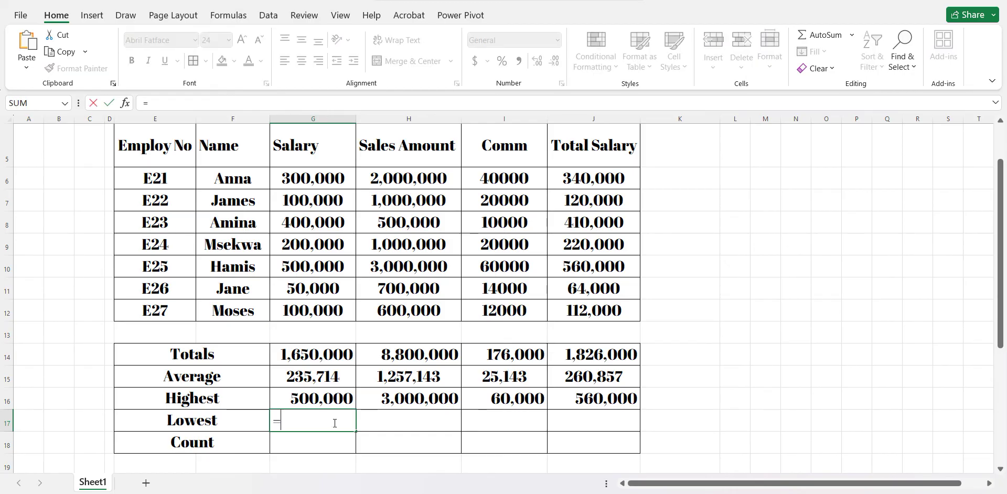
type("min")
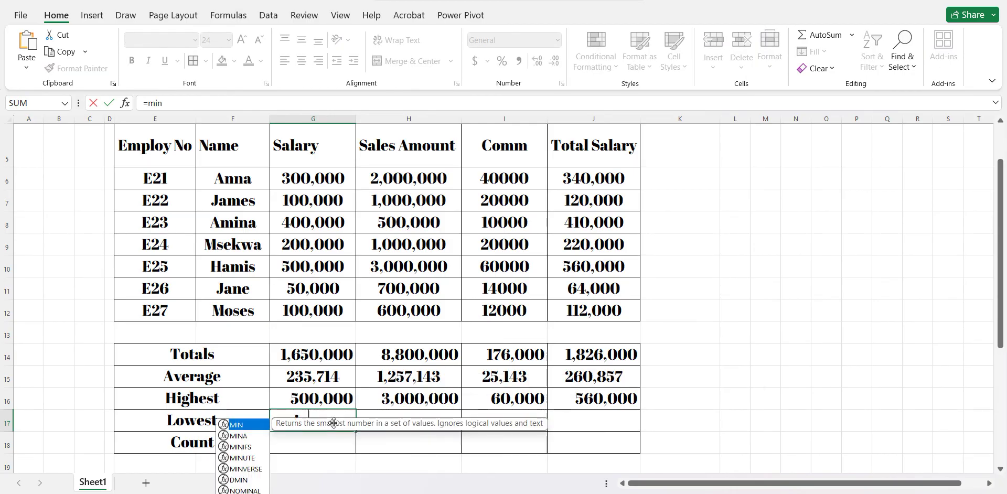
type("()")
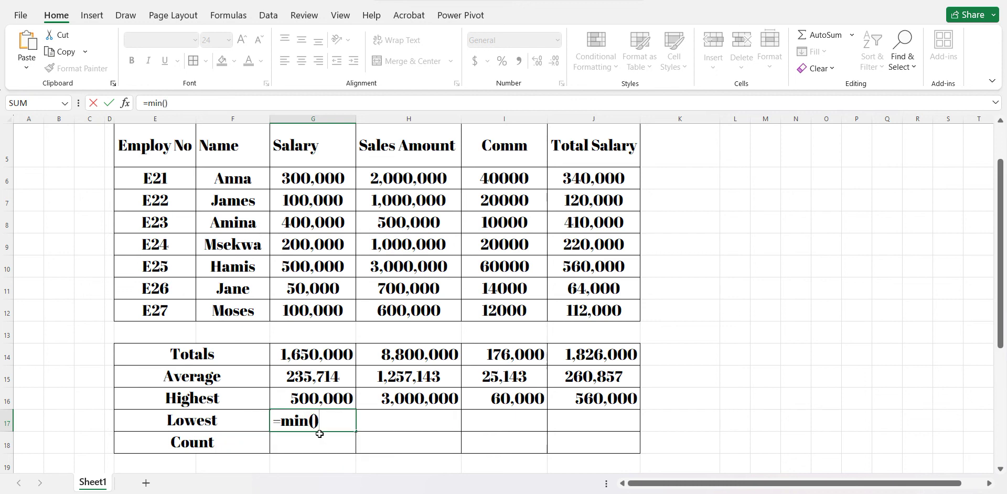
key("Left")
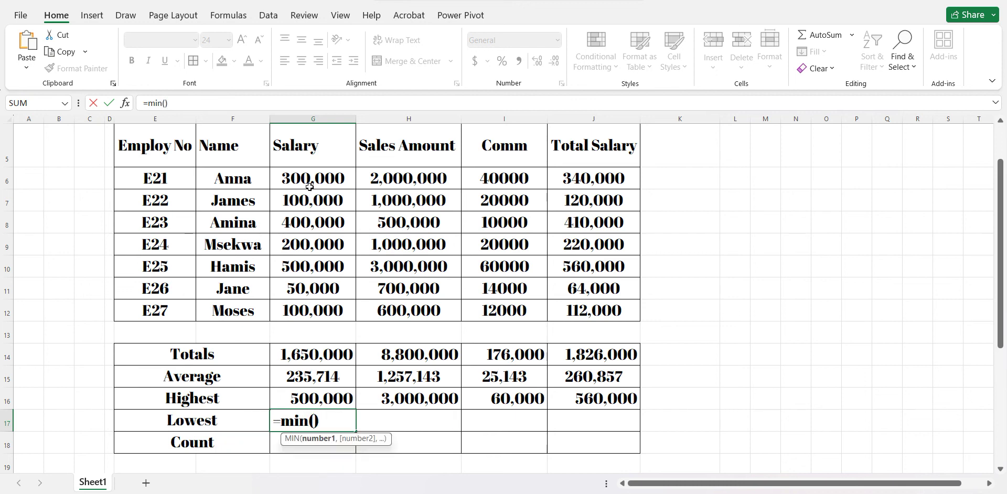
left_click_drag(310, 187, 321, 304)
key("Return")
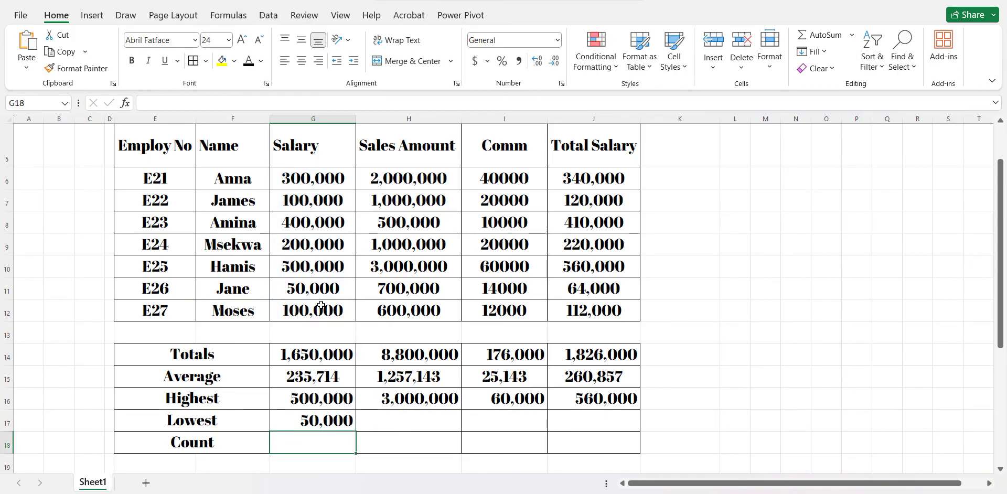
left_click(310, 420)
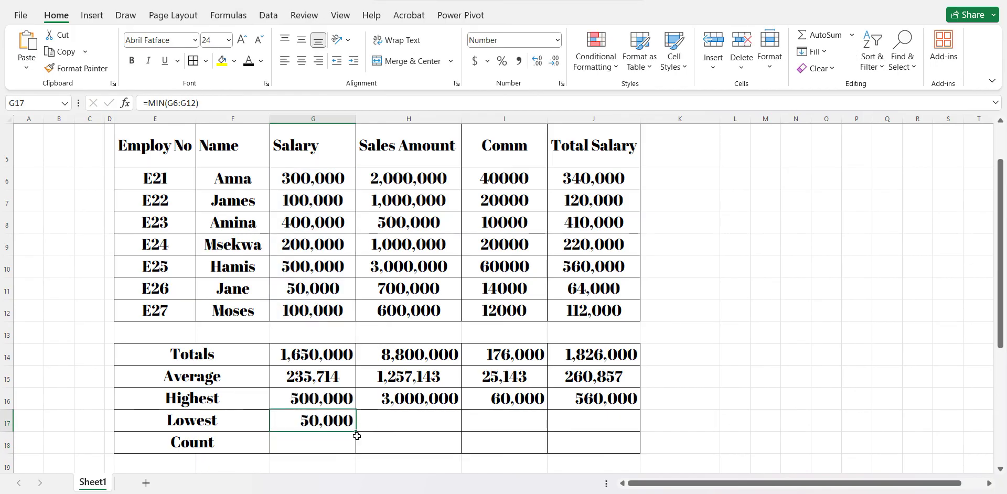
left_click_drag(356, 432, 599, 428)
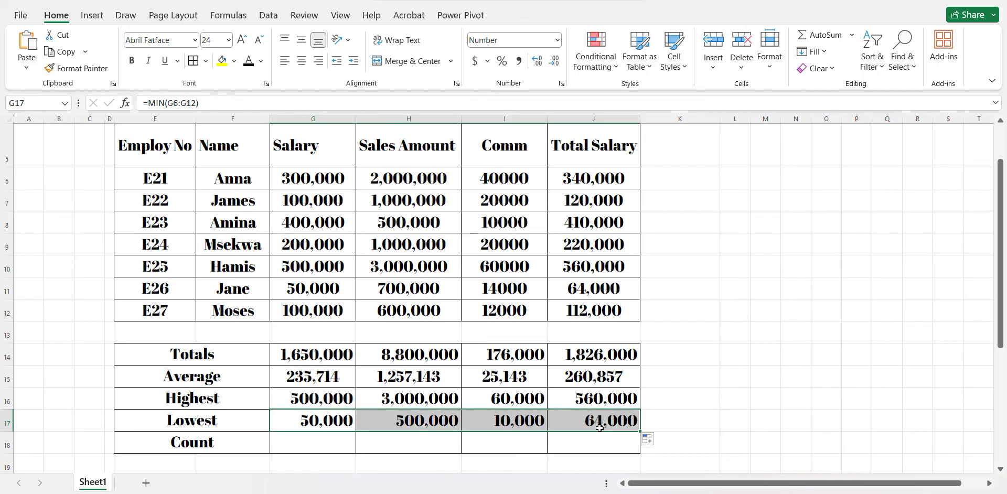
- Count the entries of the Salary column in cell G18 with the formula =COUNT(G6:G12)
left_click(332, 445)
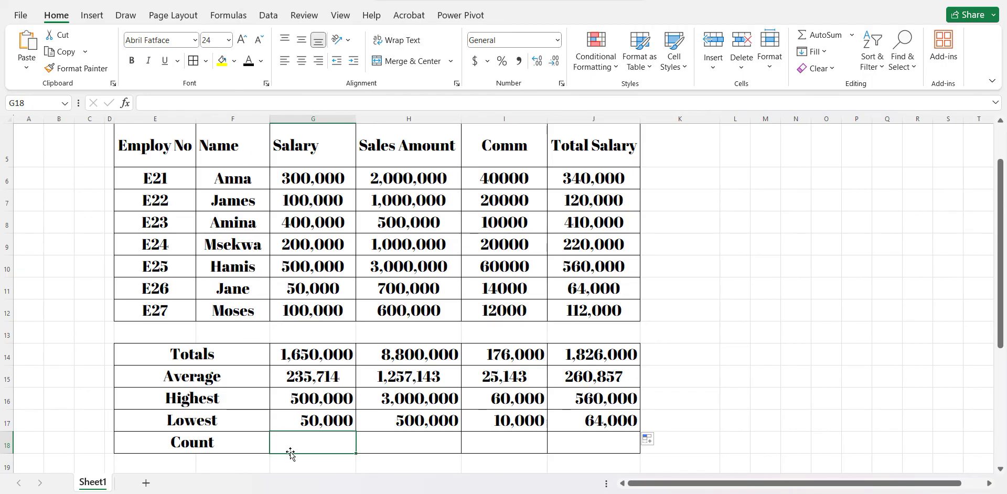
type("=")
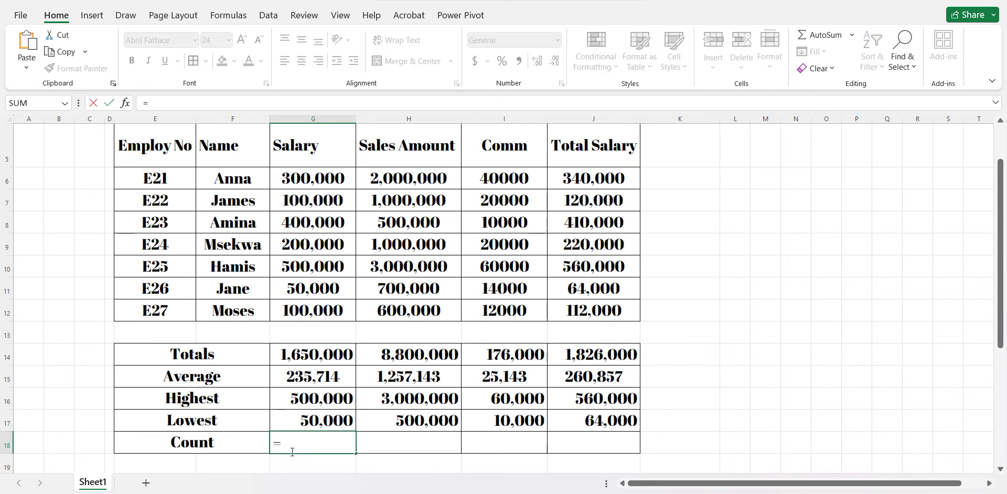
type("count")
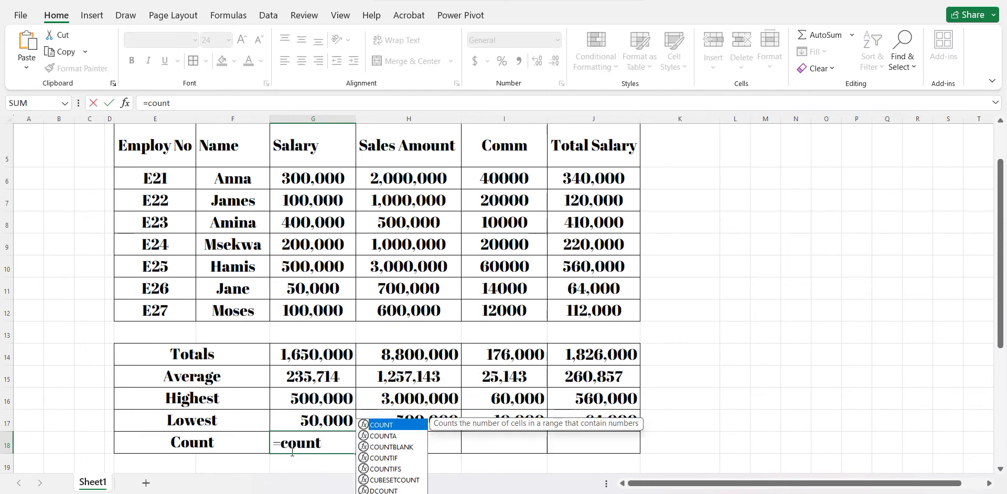
type("()")
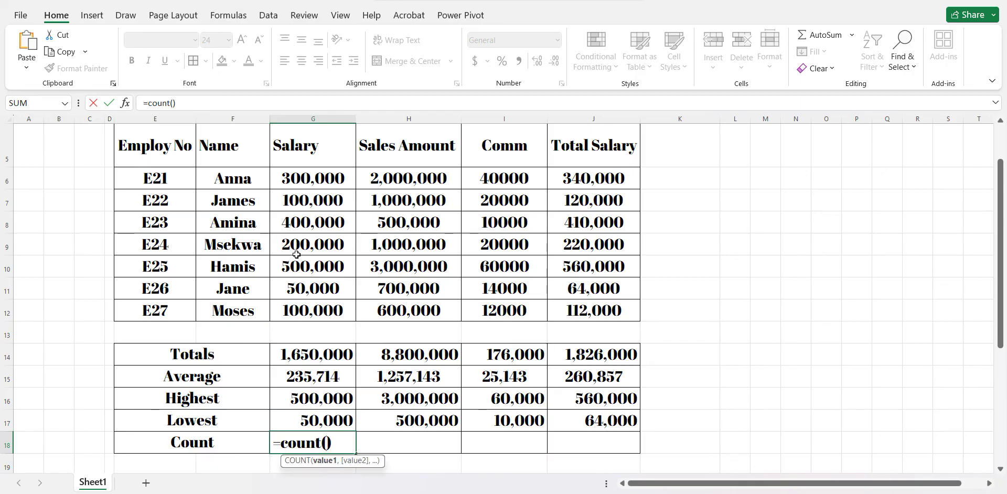
left_click(306, 180)
left_click_drag(306, 179, 323, 309)
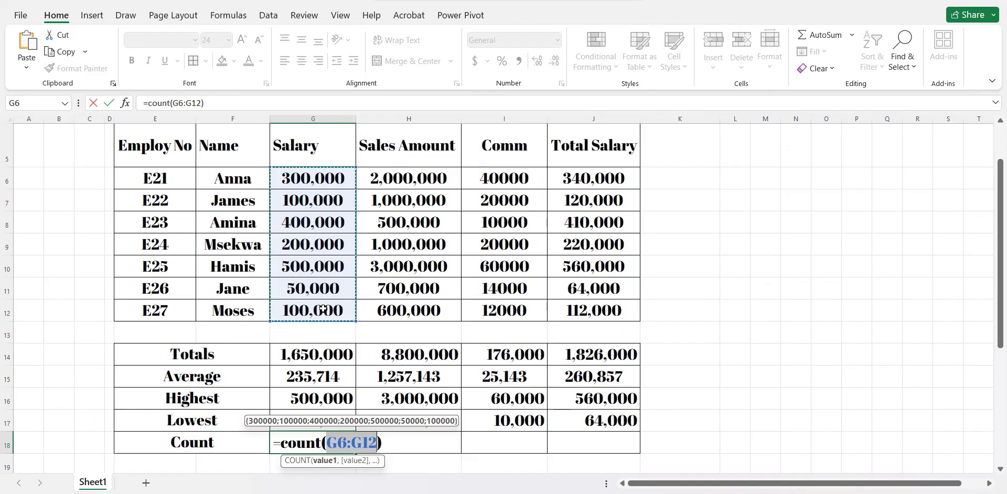
key("Return")
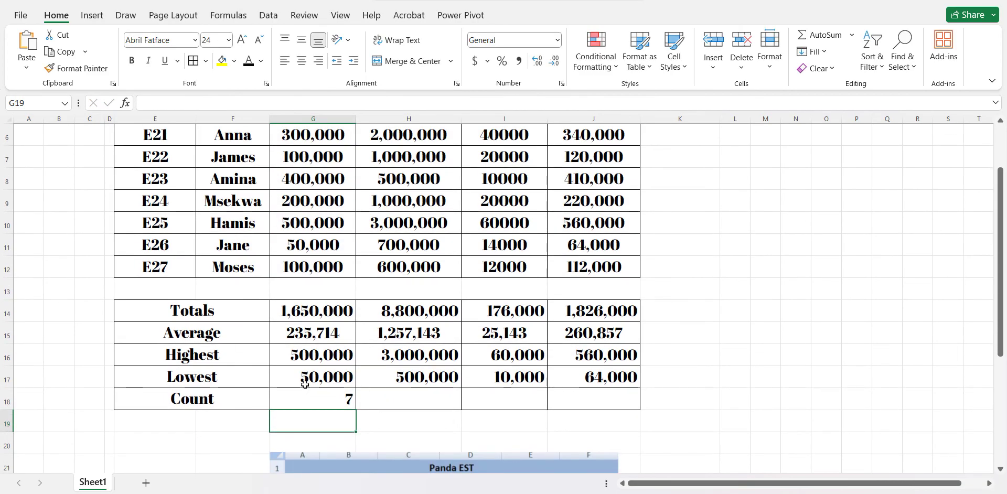
- Copy the count formula from G18 across through J18 for Sales Amount, Comm and Total Salary
left_click(308, 400)
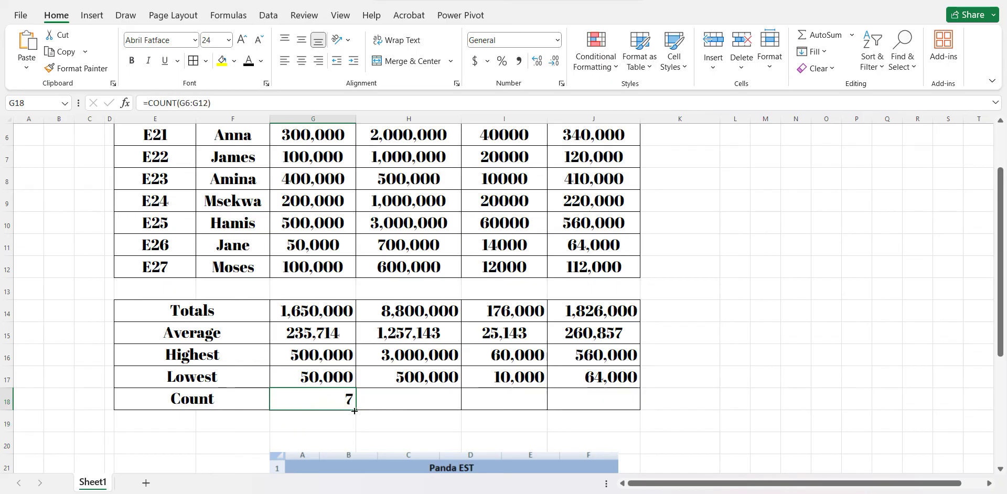
left_click_drag(357, 411, 604, 414)
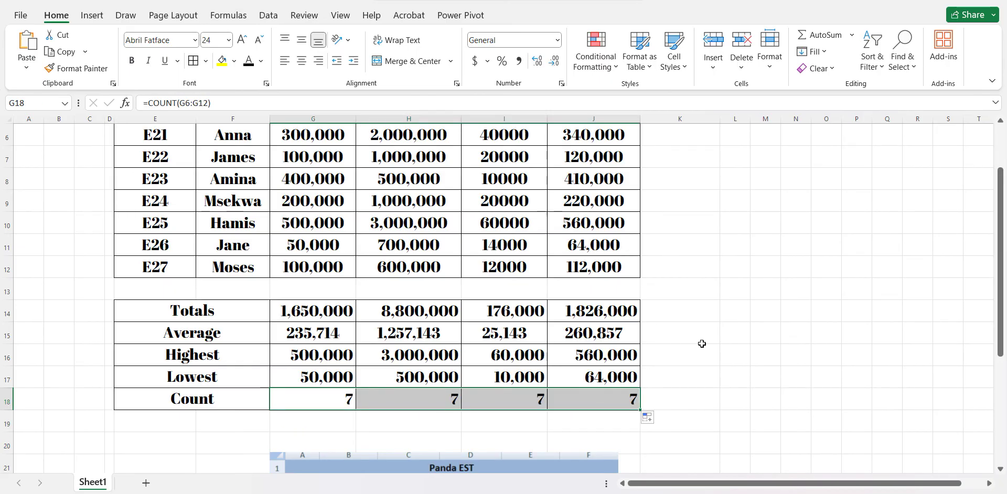
scroll(701, 344, "up", 3)
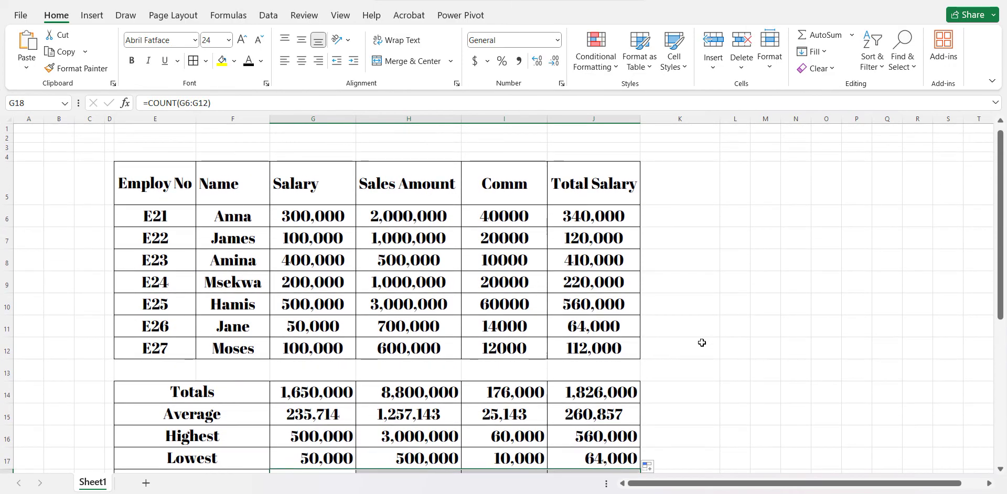